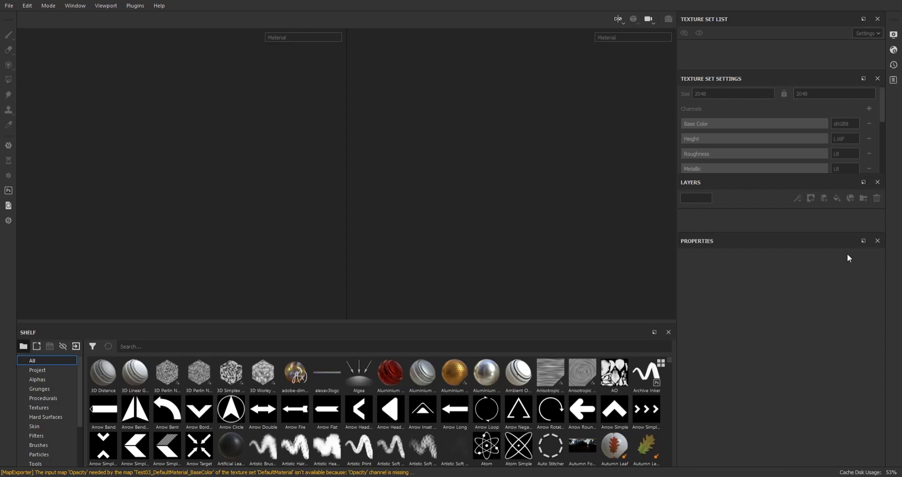
Create a new project from the Test03.FBX mesh, then orbit and zoom to inspect the ponytail
left_click(10, 6)
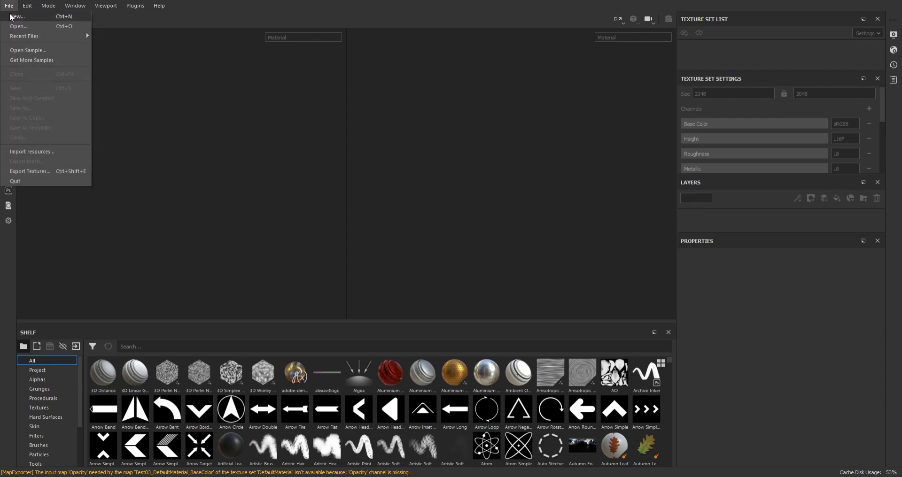
left_click(11, 16)
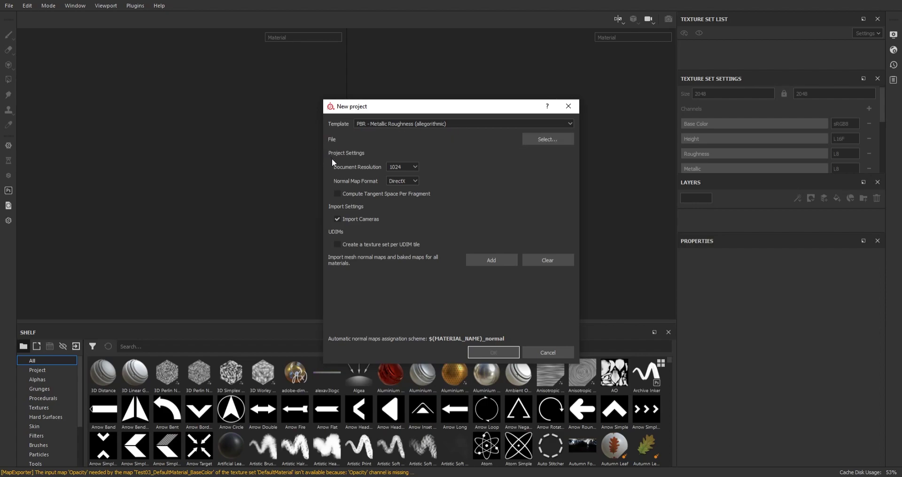
left_click(541, 140)
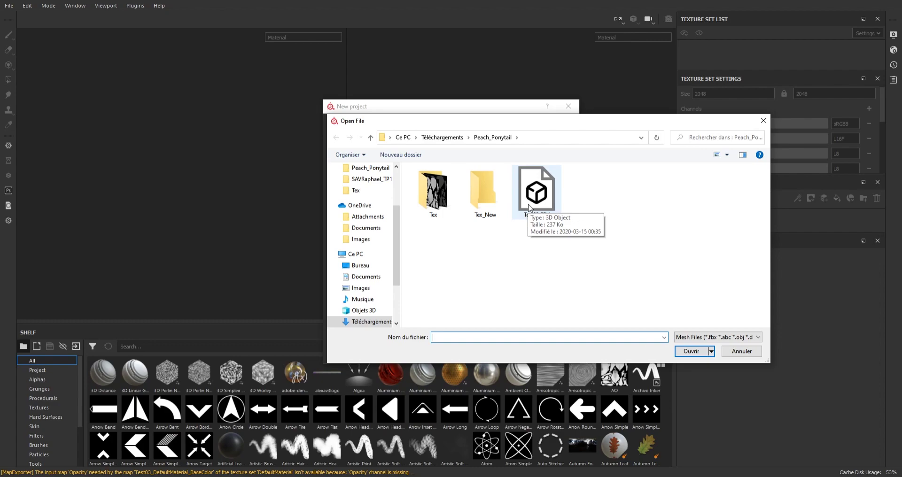
double_click(528, 207)
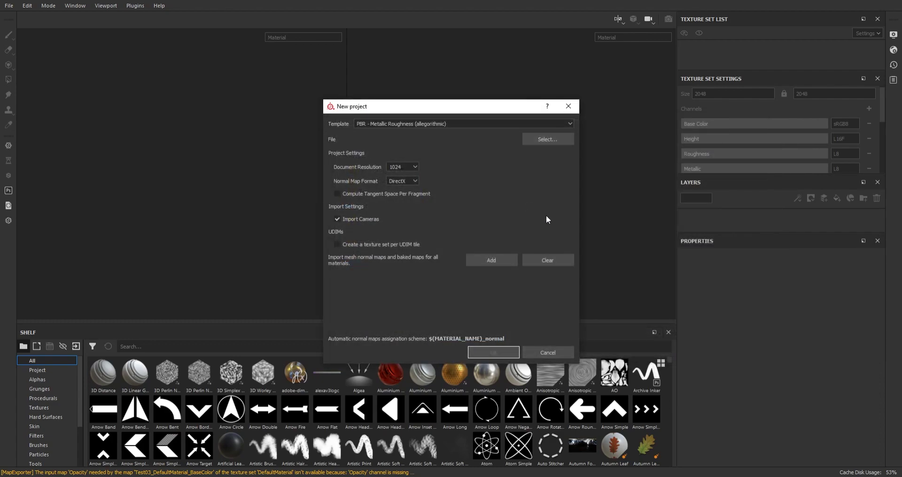
left_click(480, 355)
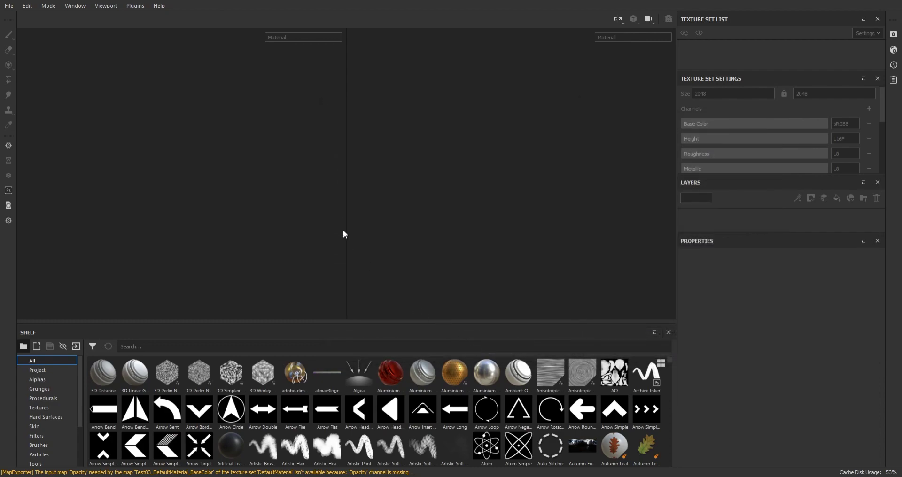
mouse_move(282, 226)
left_mouse_down("alt")
mouse_move(260, 232)
mouse_move(225, 197)
mouse_move(221, 159)
mouse_move(228, 252)
mouse_move(182, 188)
mouse_move(193, 181)
left_mouse_up("alt")
scroll(192, 181, "up", 4)
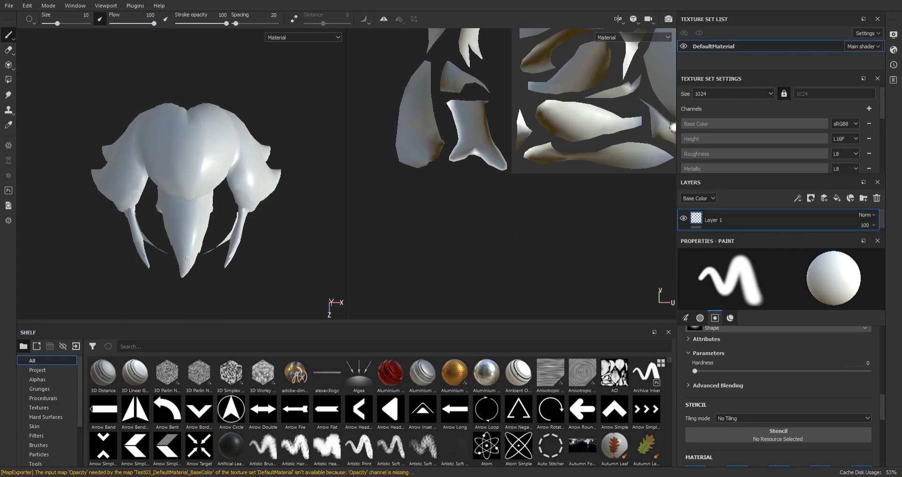
Replace the outdated main shader with the current pbr-metal-rough shader in Shader Settings
left_click(893, 50)
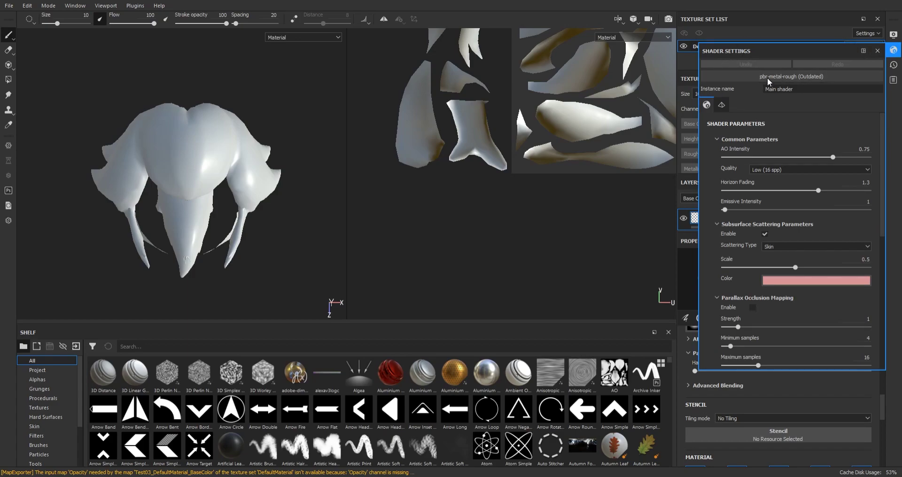
left_click(781, 79)
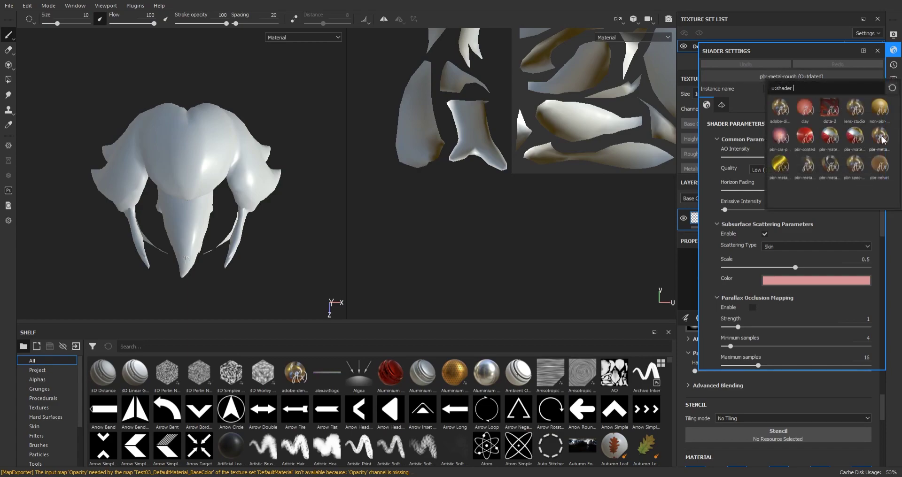
mouse_move(882, 139)
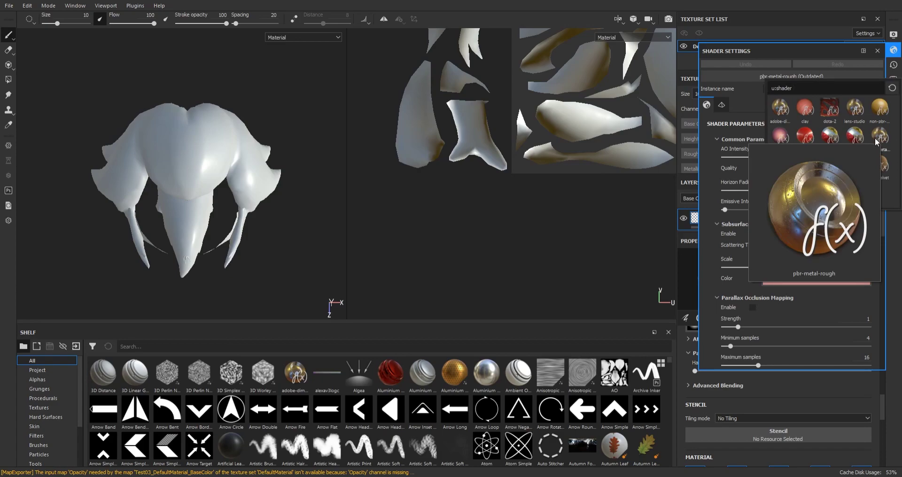
left_click(877, 140)
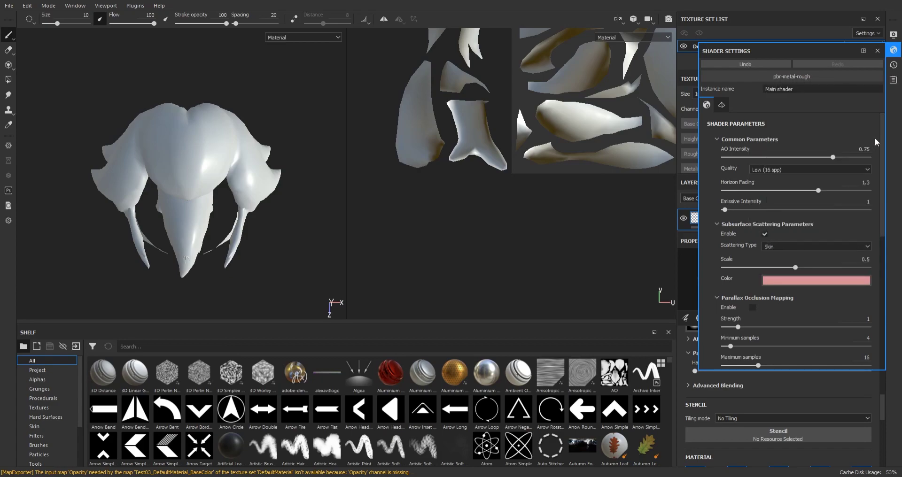
left_click(893, 49)
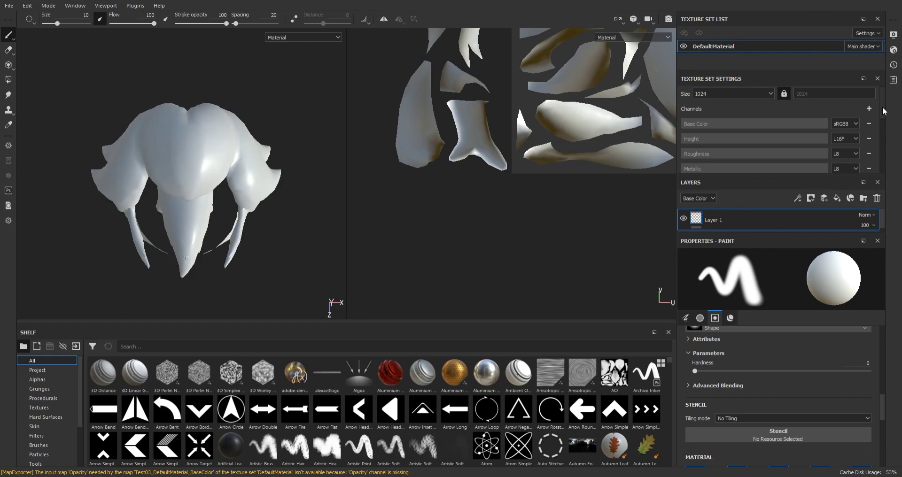
Add Ambient occlusion, Specular and Specular level channels to the DefaultMaterial texture set
scroll(884, 122, "down", 1)
scroll(883, 123, "up", 1)
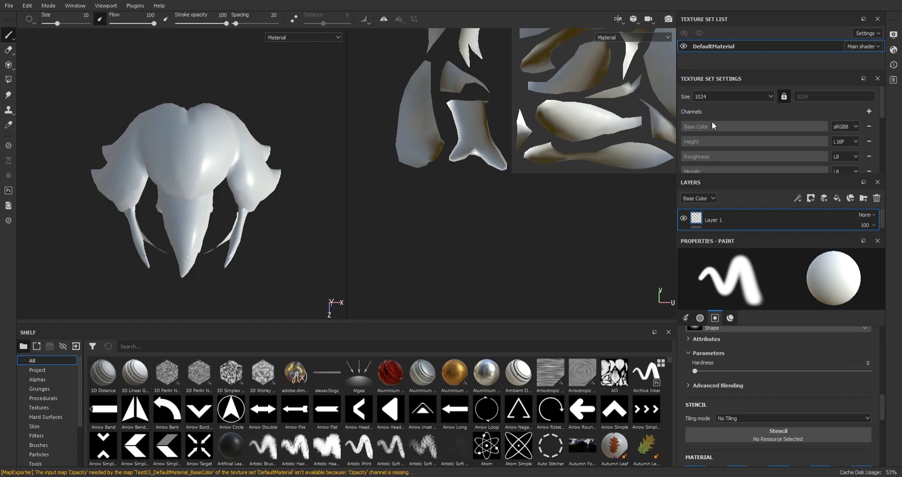
double_click(699, 96)
left_click(692, 81)
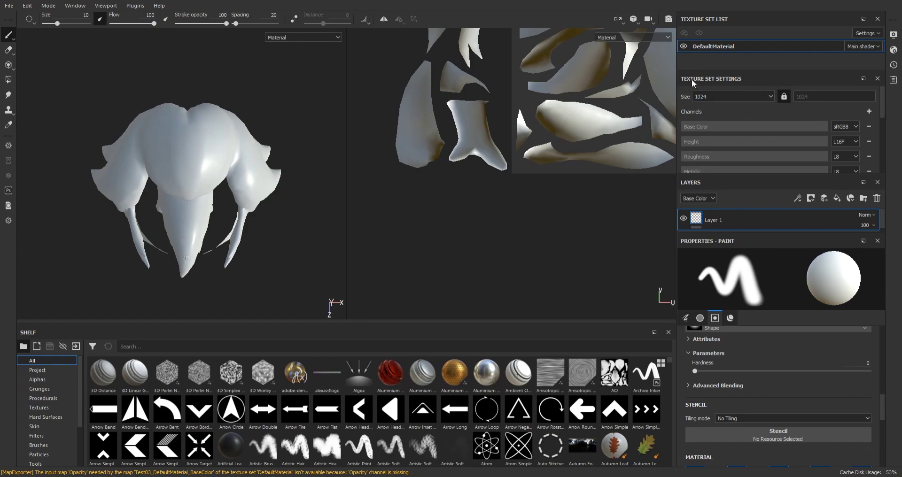
left_click(868, 112)
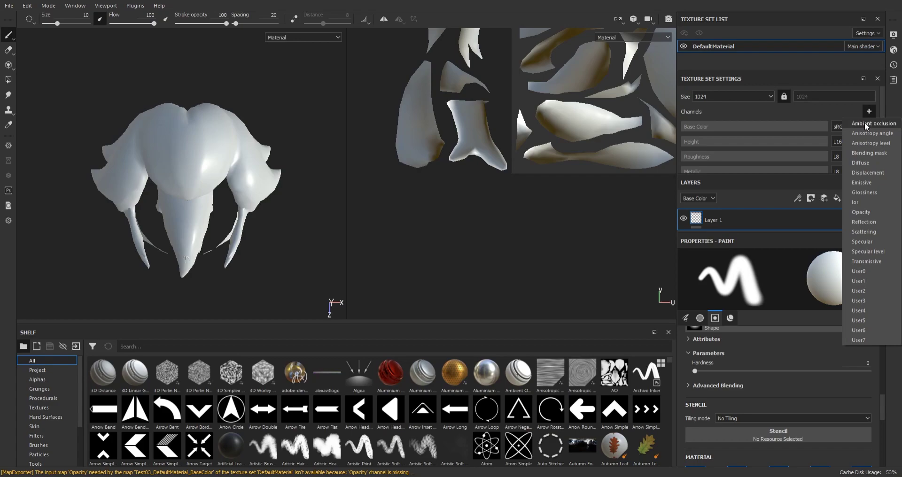
left_click(866, 123)
left_click(868, 111)
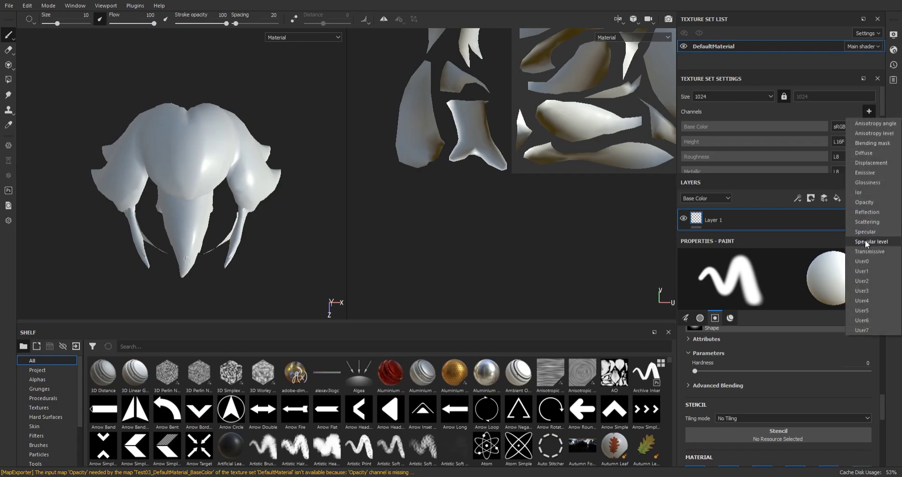
left_click(865, 202)
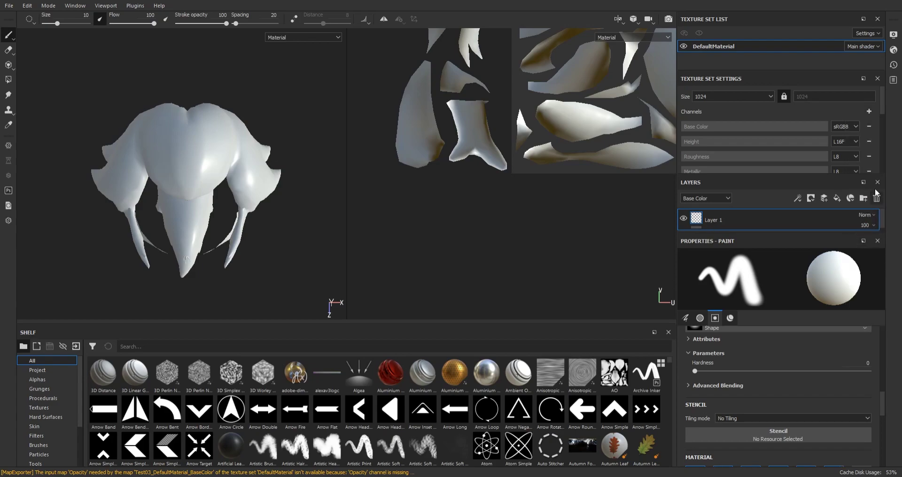
left_click(867, 113)
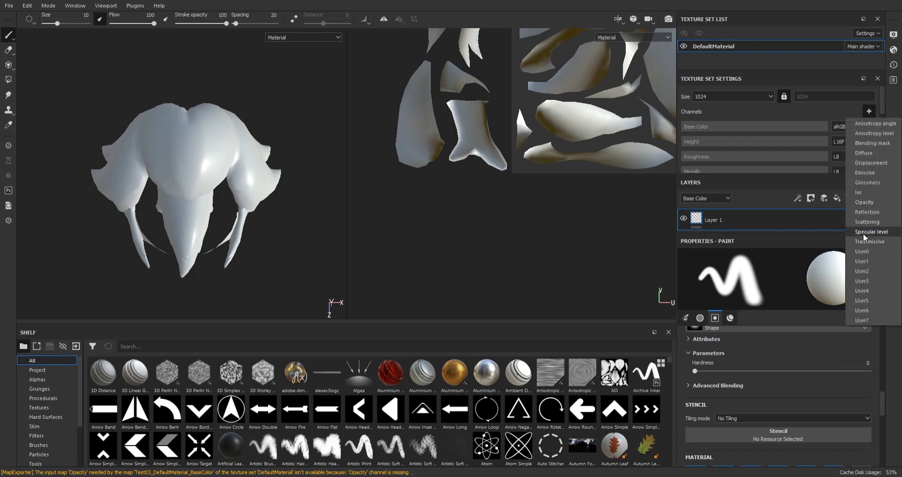
left_click(864, 232)
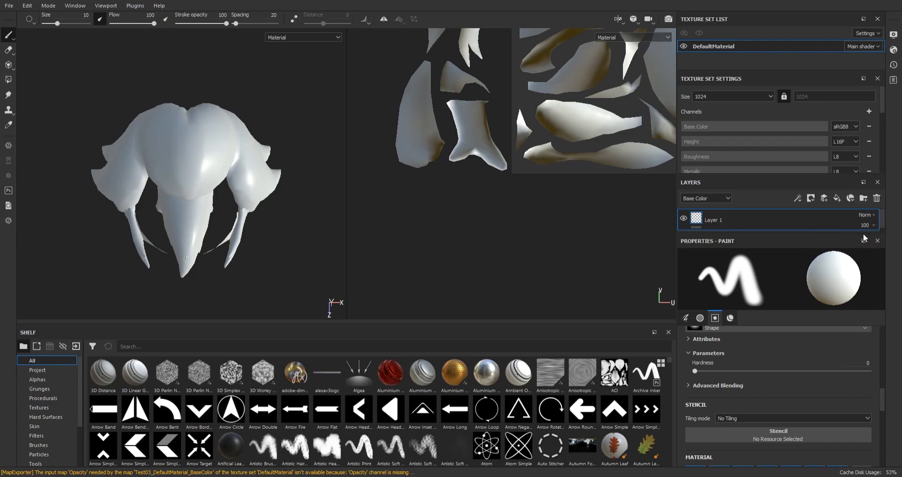
Review the remaining addable channels, then orbit the hair model to view another side
scroll(882, 107, "down", 5)
scroll(883, 117, "up", 3)
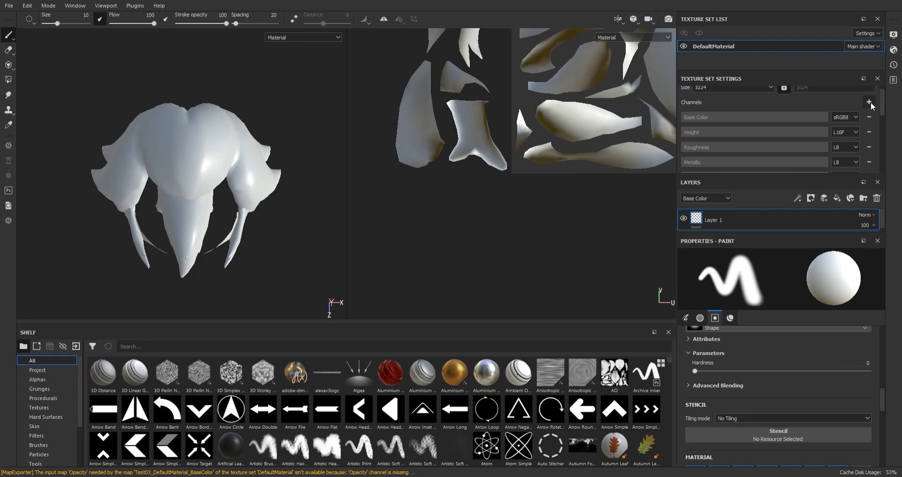
left_click(869, 102)
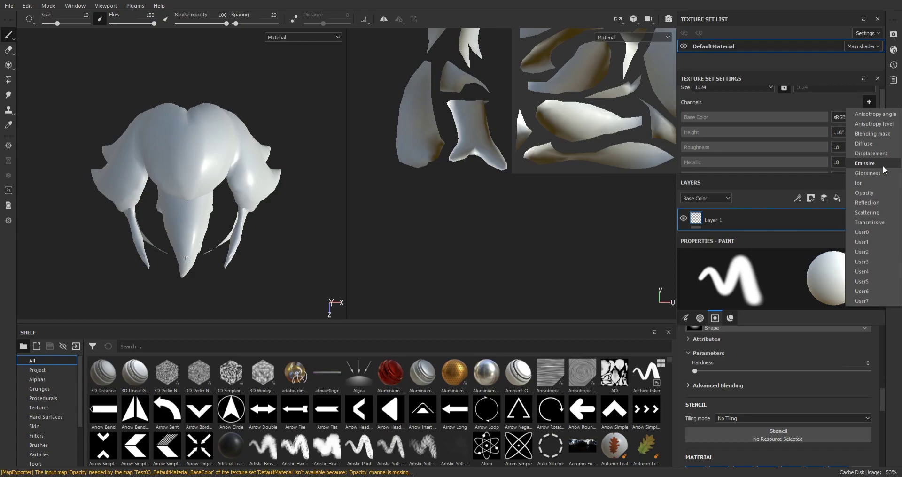
left_click(870, 102)
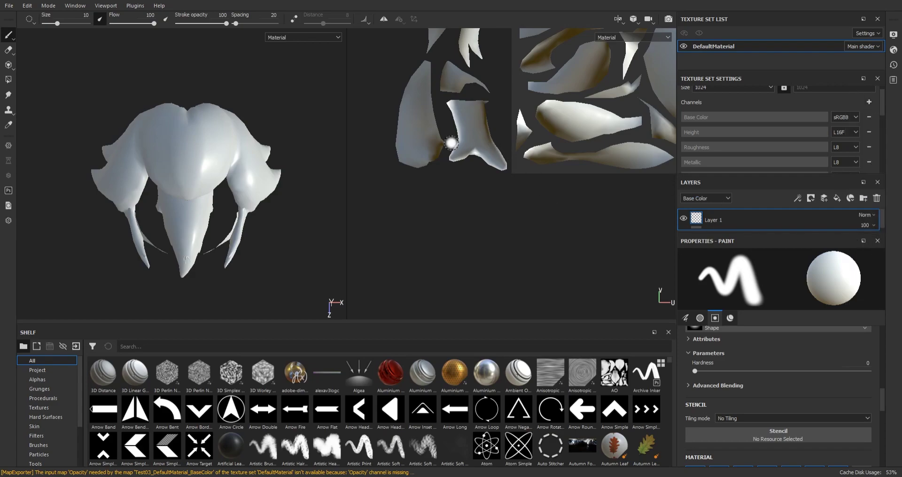
scroll(169, 160, "down", 1)
left_click_drag(195, 160, 203, 150, "alt")
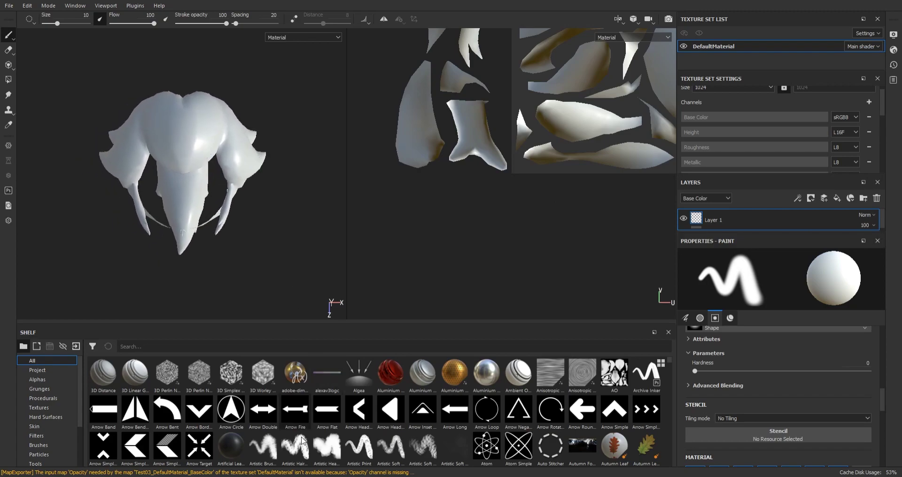
Drag the seven PNG maps from the Tex folder into Substance Painter's shelf
mouse_move(264, 476)
key("alt+Tab")
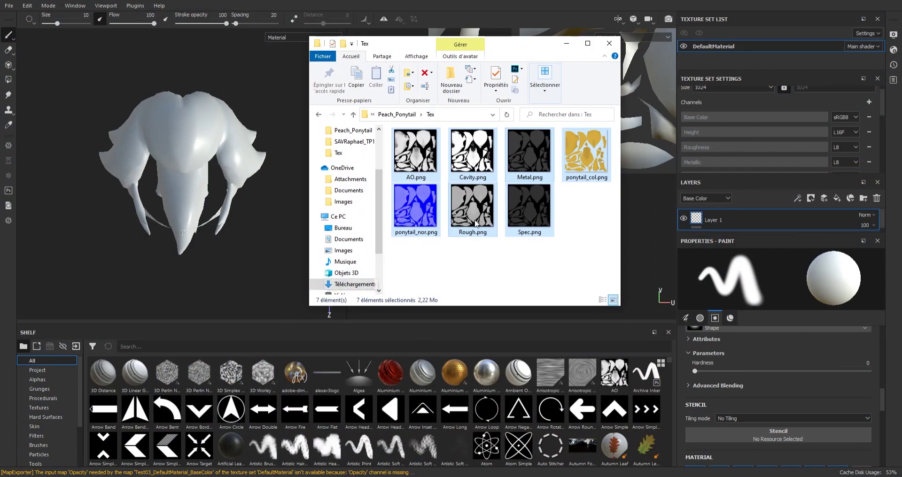
left_click_drag(465, 213, 292, 441)
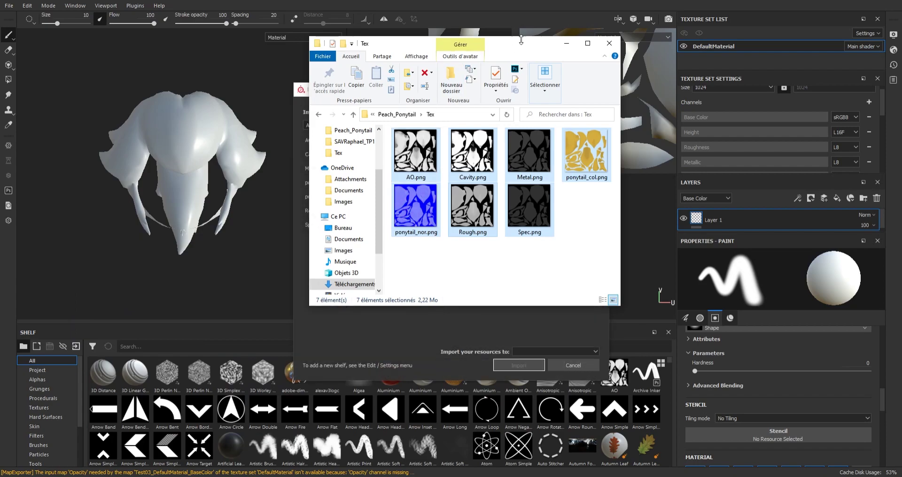
left_click(569, 45)
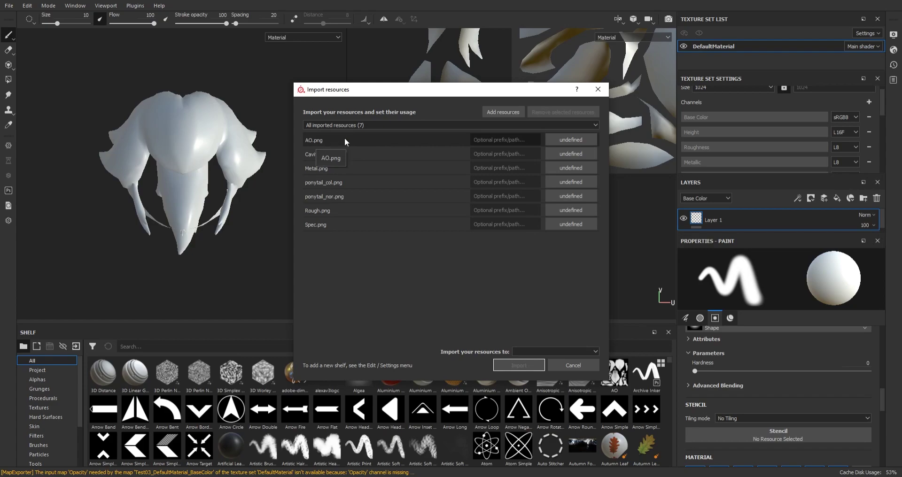
Set the usage of AO, Cavity, Metal, ponytail_col, ponytail_nor, Rough and Spec to texture
left_click(557, 138)
left_click(575, 177)
left_click(561, 157)
left_click(572, 188)
left_click(562, 169)
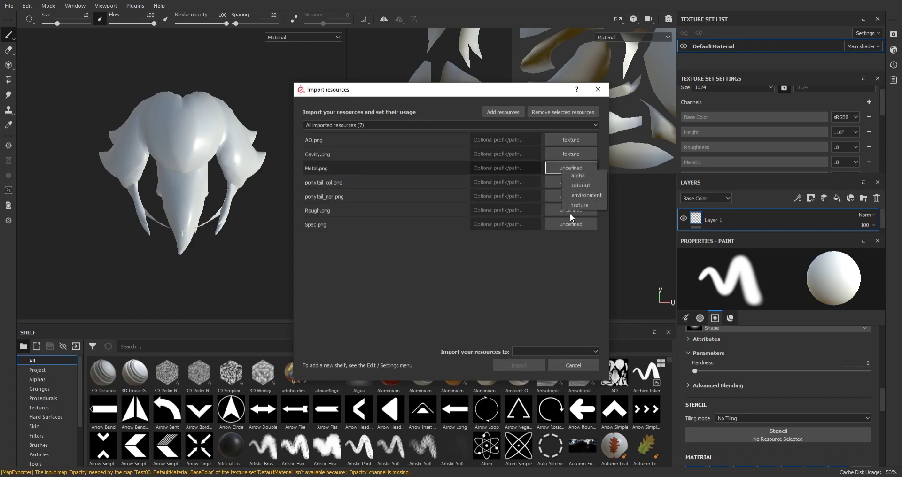
left_click(570, 205)
left_click(567, 181)
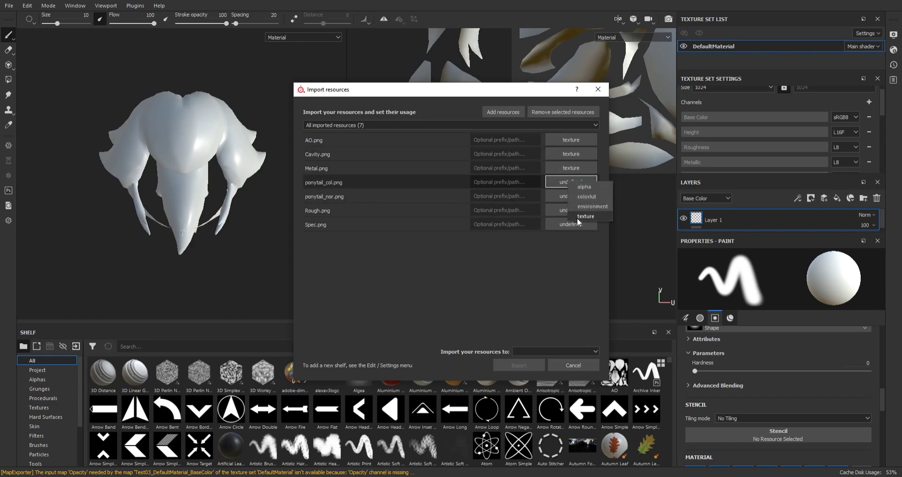
left_click(585, 216)
left_click(569, 197)
left_click(583, 231)
left_click(573, 211)
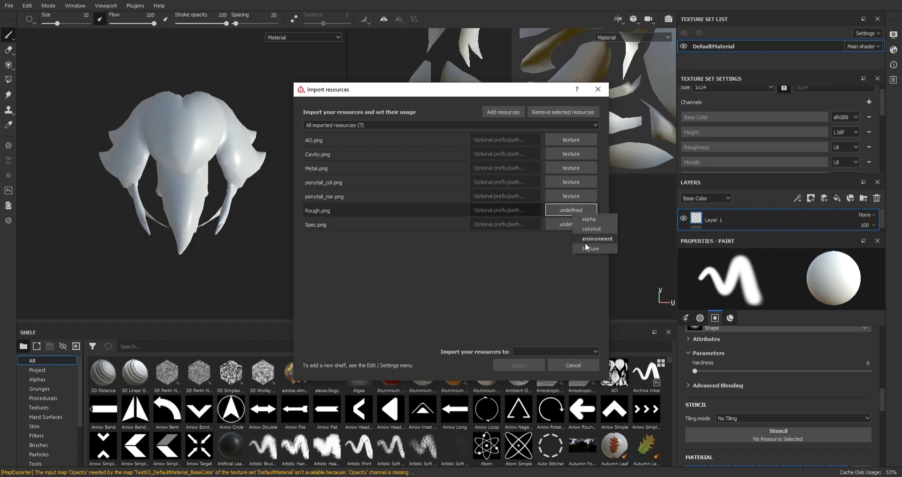
left_click(585, 245)
left_click(571, 226)
left_click(592, 263)
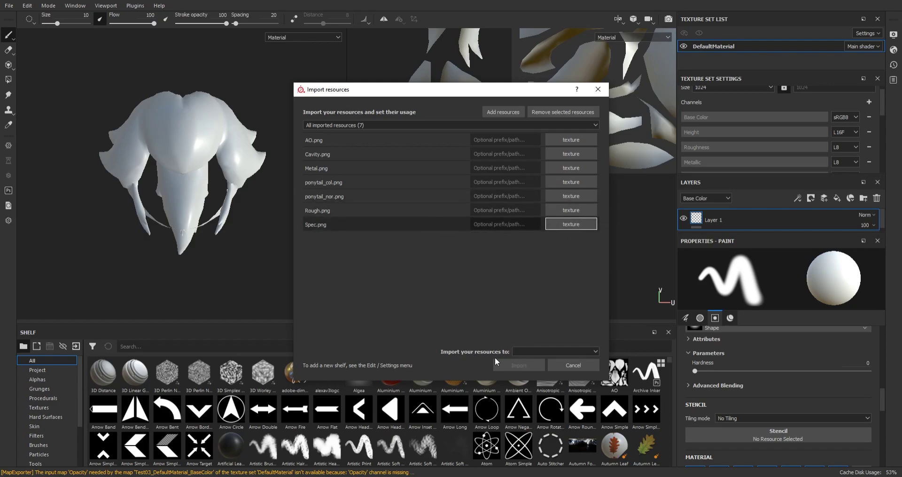
Import the seven textures into the current session
left_click(541, 352)
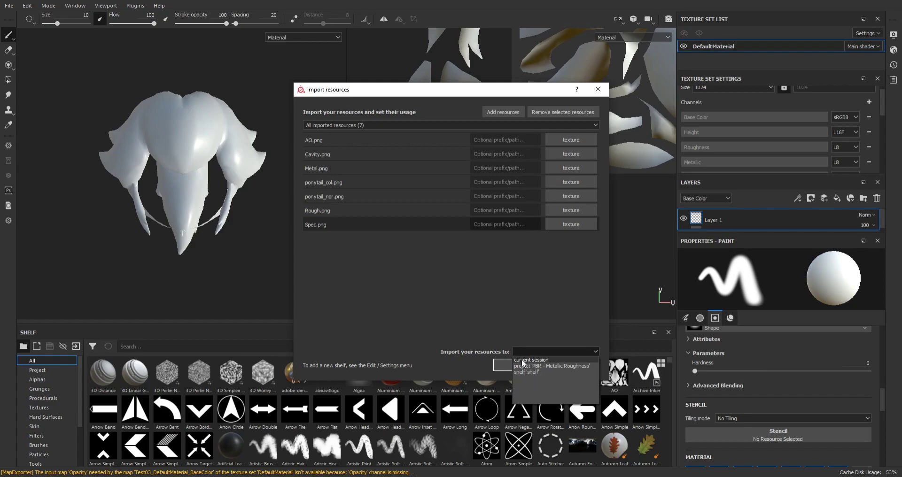
left_click(523, 360)
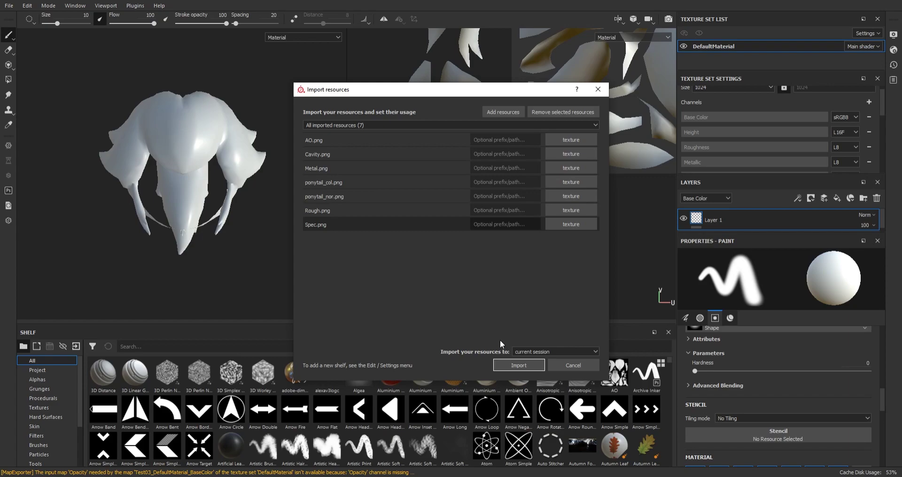
left_click(508, 369)
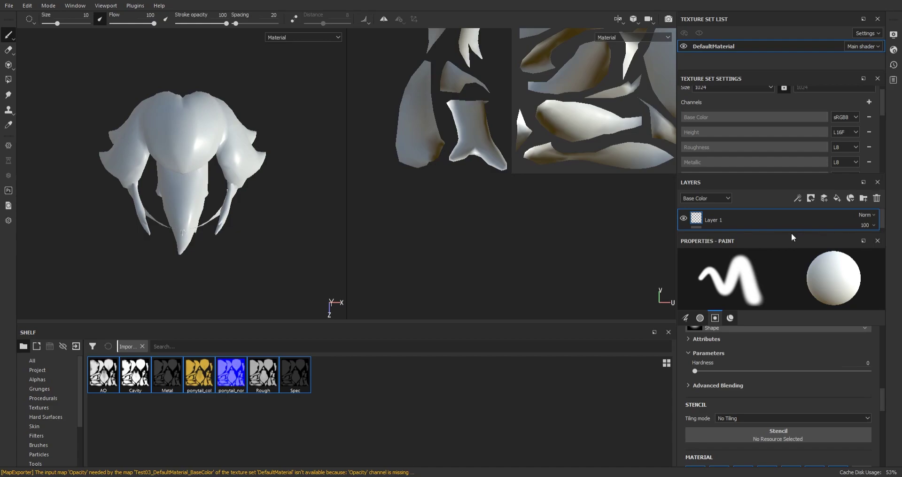
Delete the empty paint layer and add a fill layer in its place
left_click_drag(793, 233, 789, 349)
key("Delete")
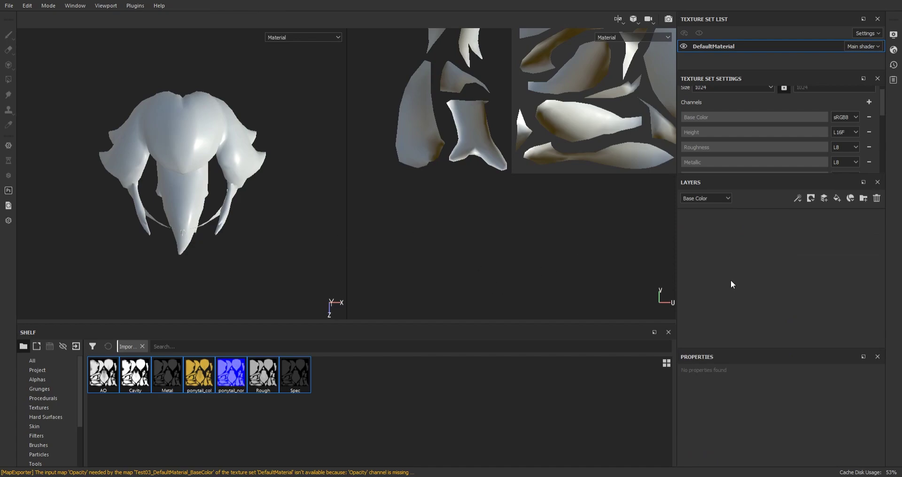
left_click(836, 199)
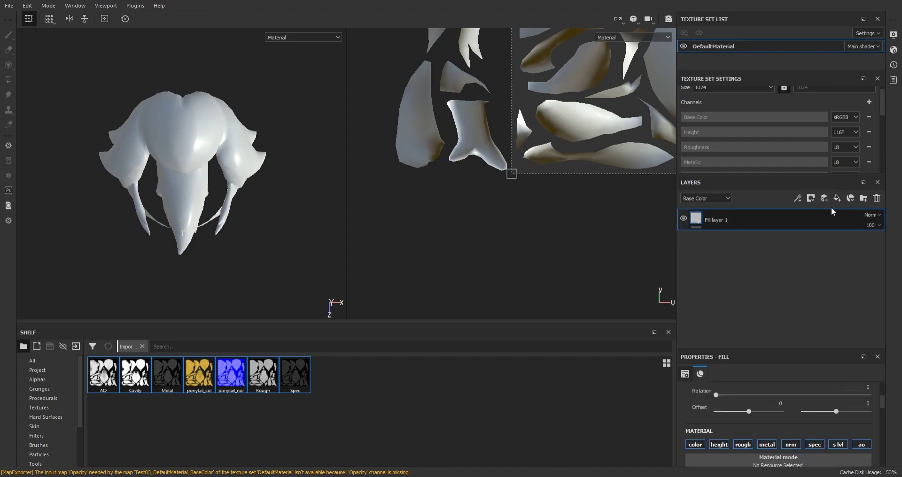
Limit the fill layer to Base Color and assign the ponytail_col texture to it
left_click_drag(768, 353, 752, 286)
left_click(718, 377)
left_click(743, 378)
left_click(767, 377)
left_click(791, 378)
left_click(815, 378)
left_click(838, 378)
left_click(861, 378)
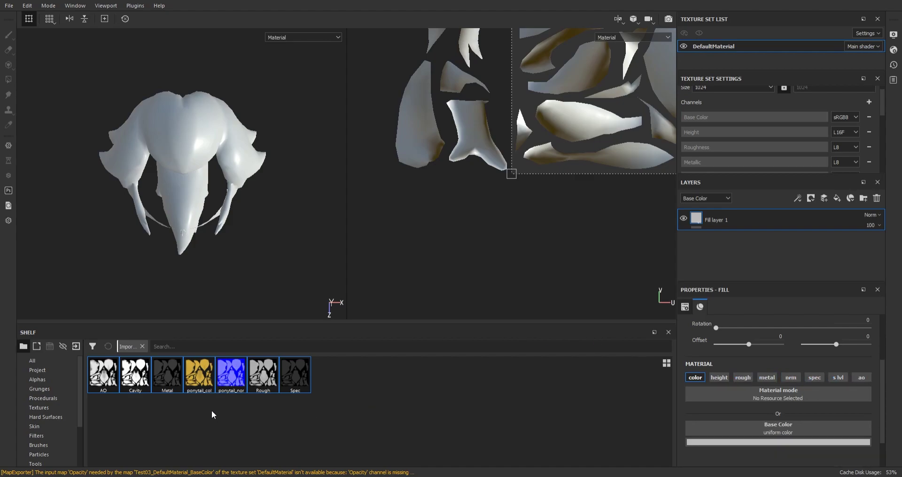
left_click_drag(204, 385, 749, 431)
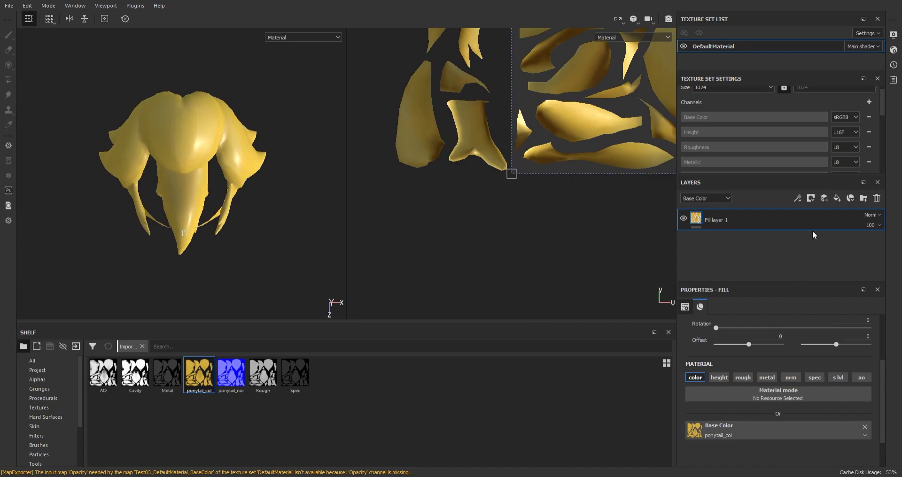
Add a roughness-only fill layer using the Rough texture
left_click(837, 199)
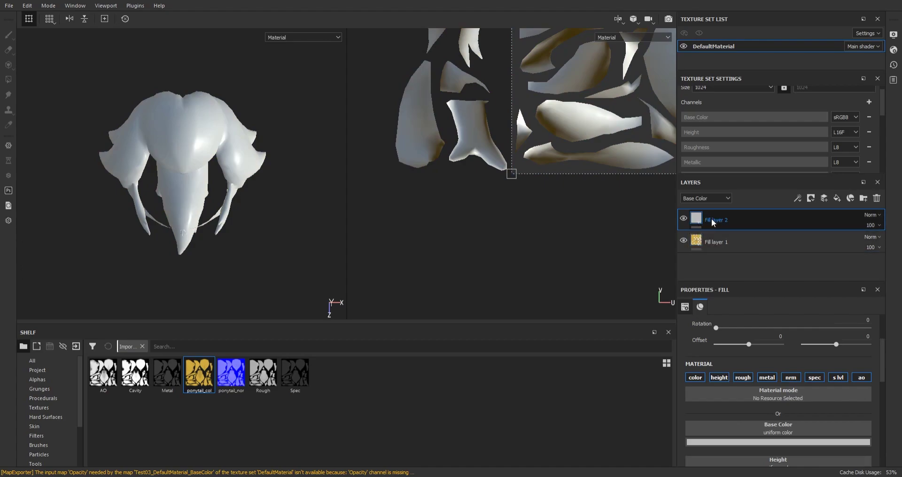
left_click(695, 378)
left_click(719, 378)
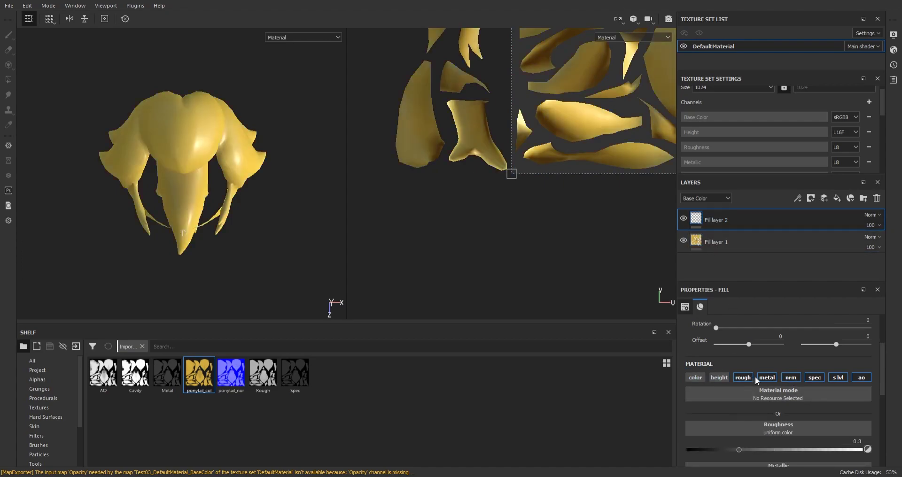
left_click(766, 378)
left_click(789, 377)
left_click(816, 377)
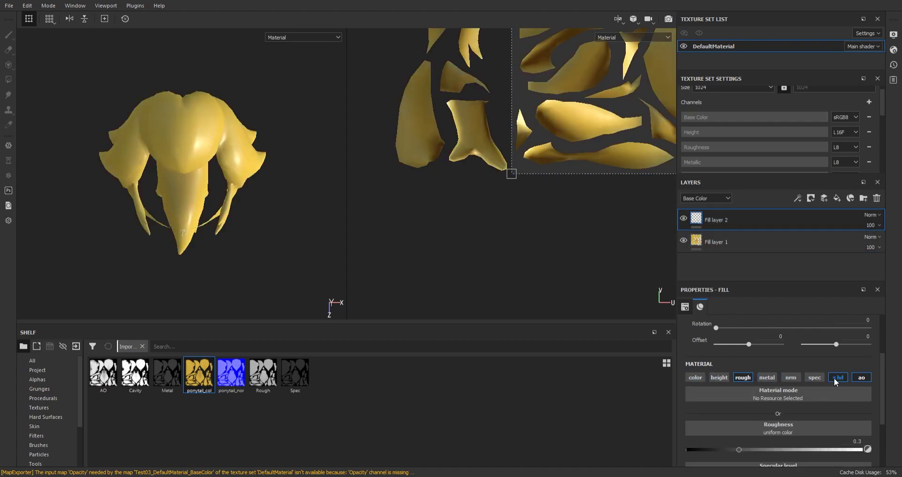
left_click(833, 378)
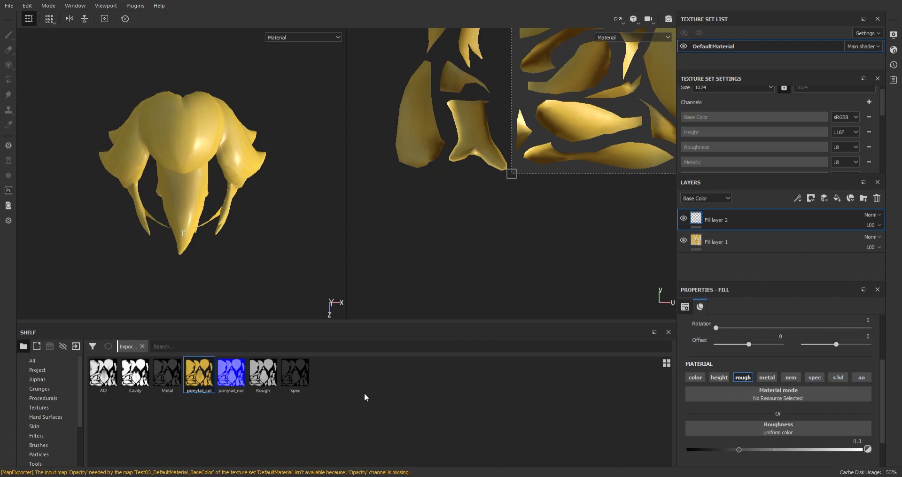
left_click_drag(263, 373, 753, 432)
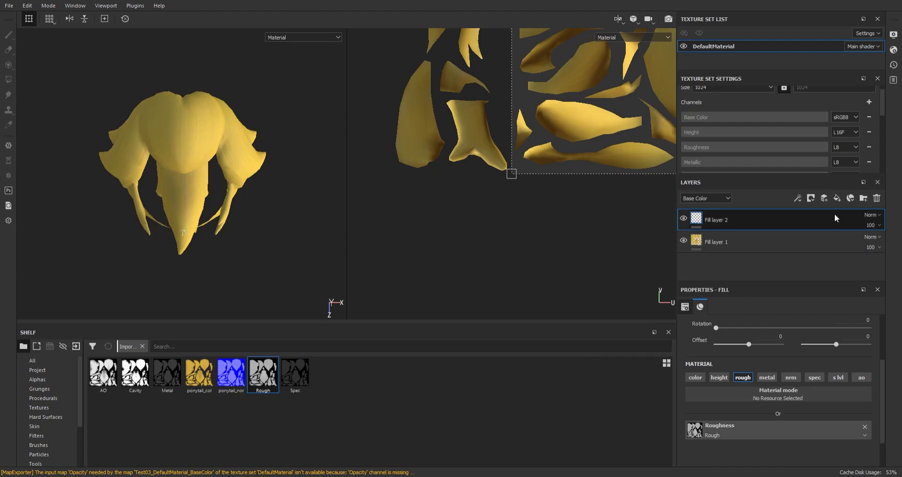
Add a metallic-only fill layer using the Metal texture
left_click(837, 198)
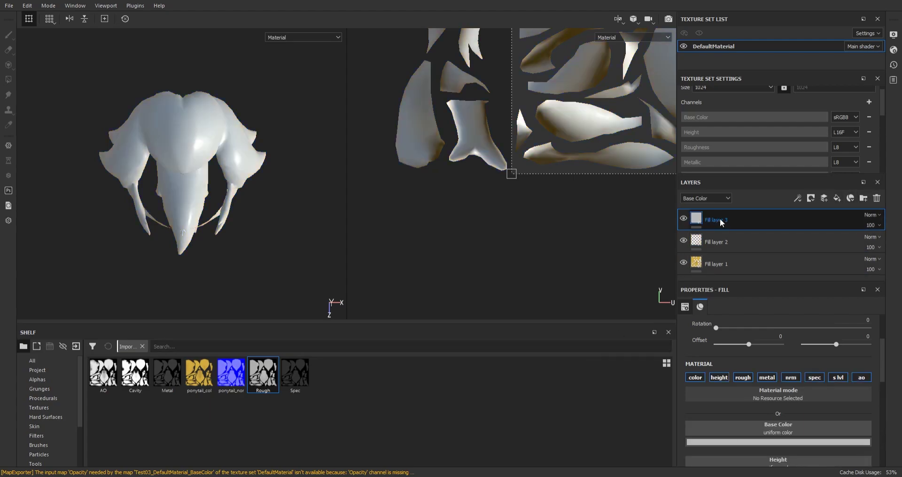
left_click(719, 378)
left_click(695, 378)
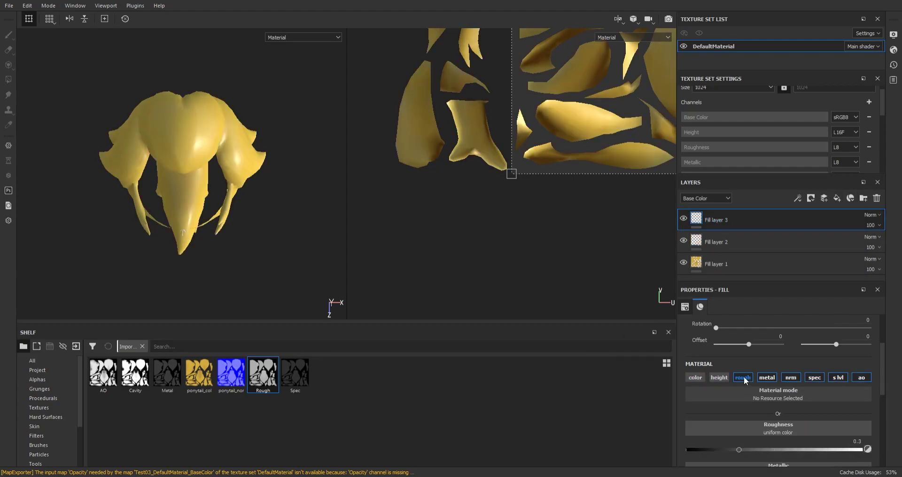
left_click(742, 377)
left_click(790, 377)
left_click(814, 378)
left_click(837, 378)
left_click(860, 378)
left_click_drag(170, 387, 749, 430)
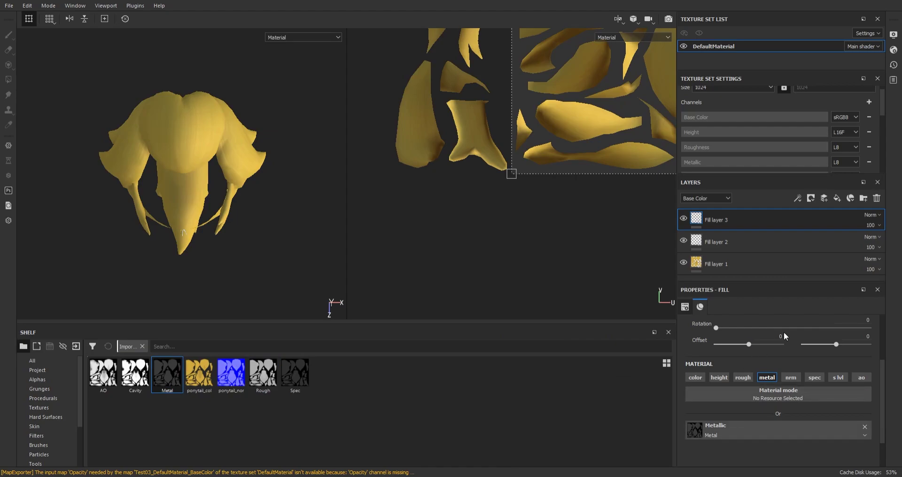
Add a normal-only fill layer using the ponytail_nor texture
left_click(836, 198)
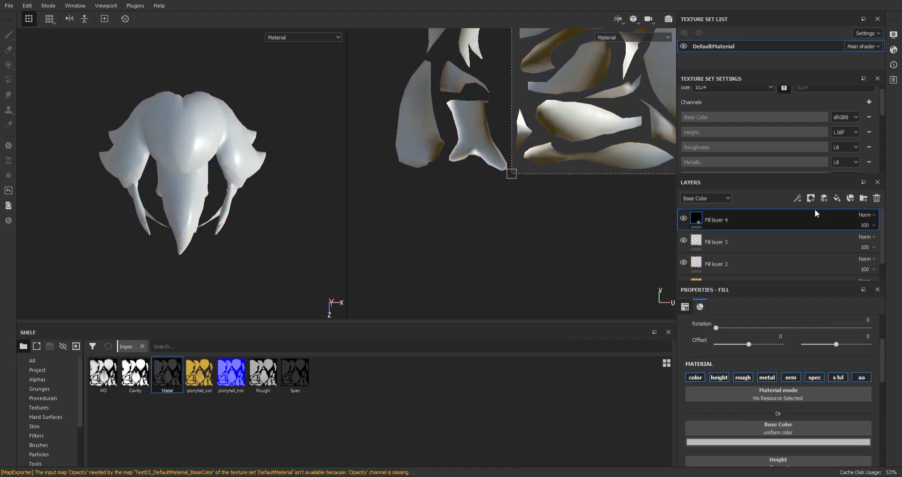
left_click(695, 378)
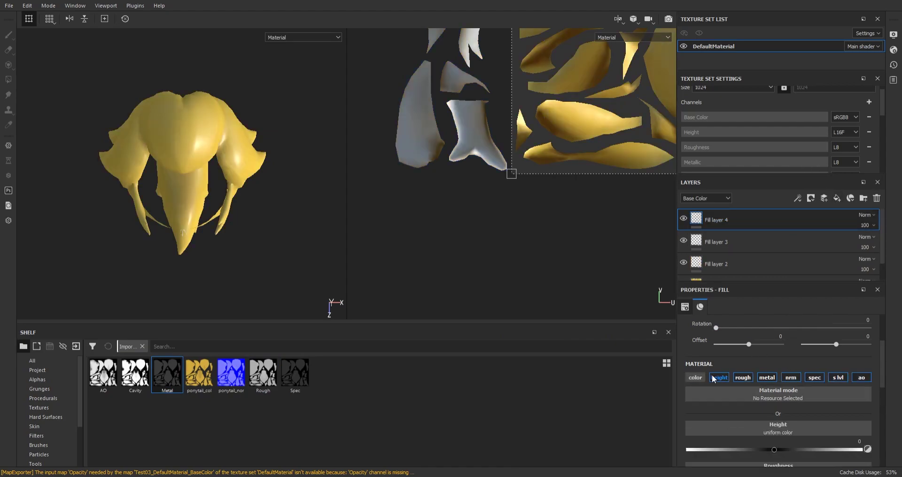
left_click(718, 378)
left_click(743, 377)
left_click(767, 378)
left_click(814, 378)
left_click(838, 378)
left_click(861, 378)
left_click_drag(231, 374, 756, 430)
Add a specular-only fill layer using the Spec texture
left_click(836, 198)
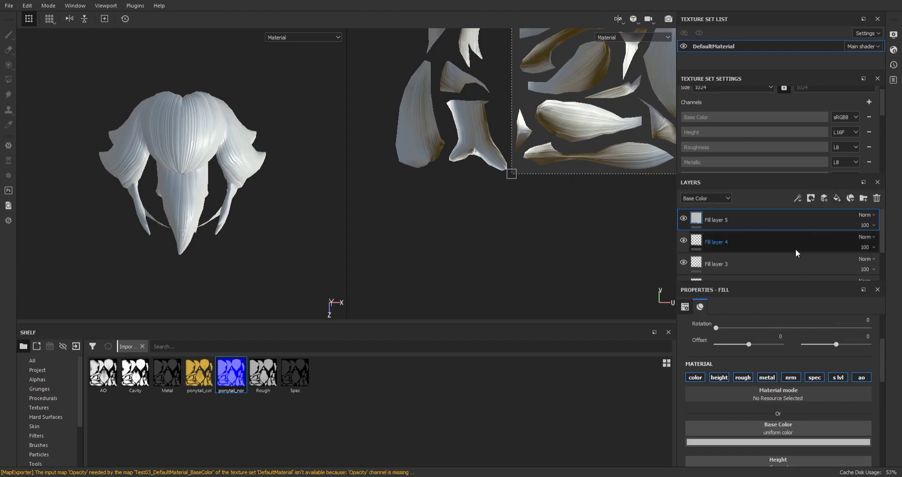
left_click(695, 378)
left_click(719, 378)
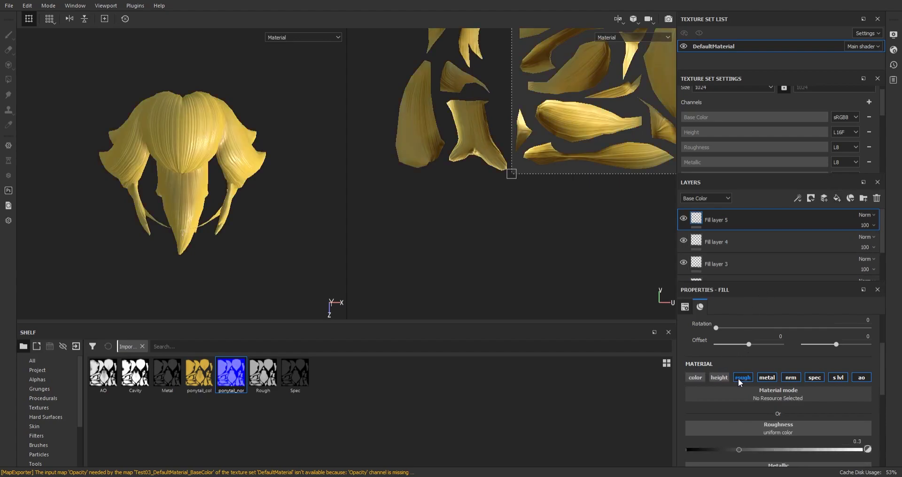
left_click(742, 378)
left_click(767, 378)
left_click(791, 378)
left_click_drag(295, 374, 800, 426)
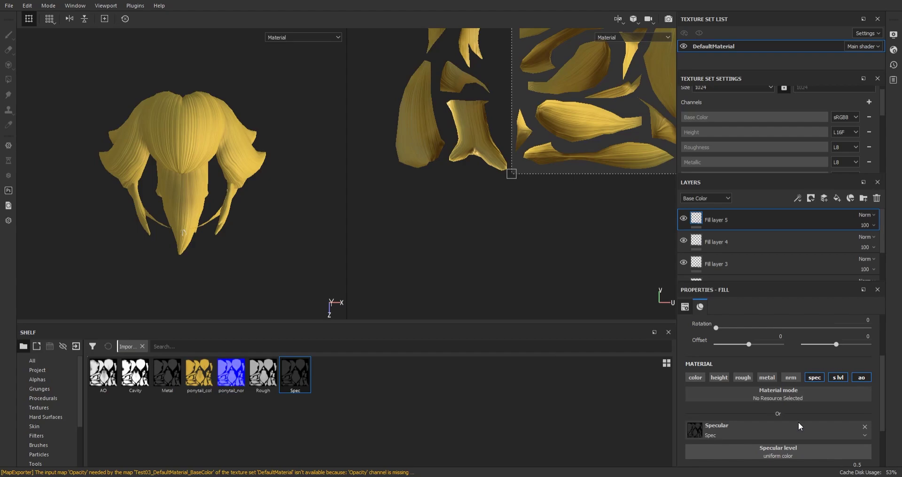
left_click(838, 377)
left_click(861, 378)
Add a specular-level-only fill layer using the Cavity texture
left_click(837, 198)
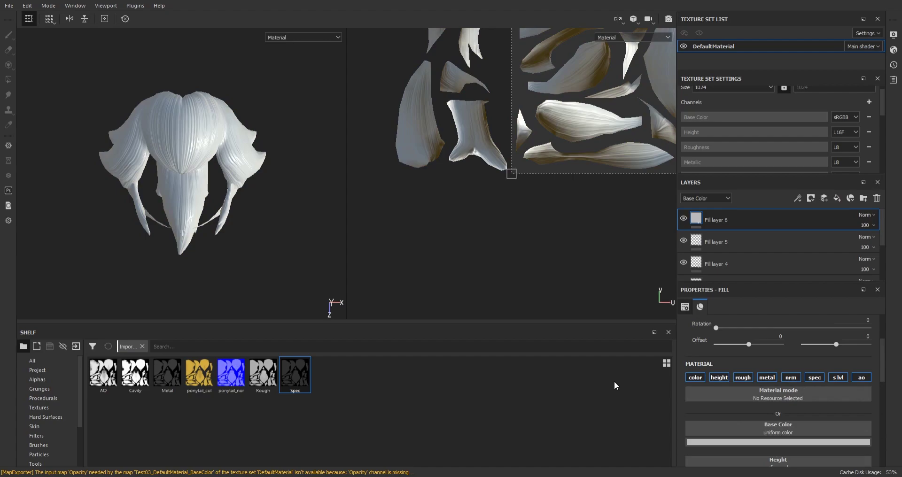
left_click(695, 378)
left_click(719, 378)
left_click(742, 377)
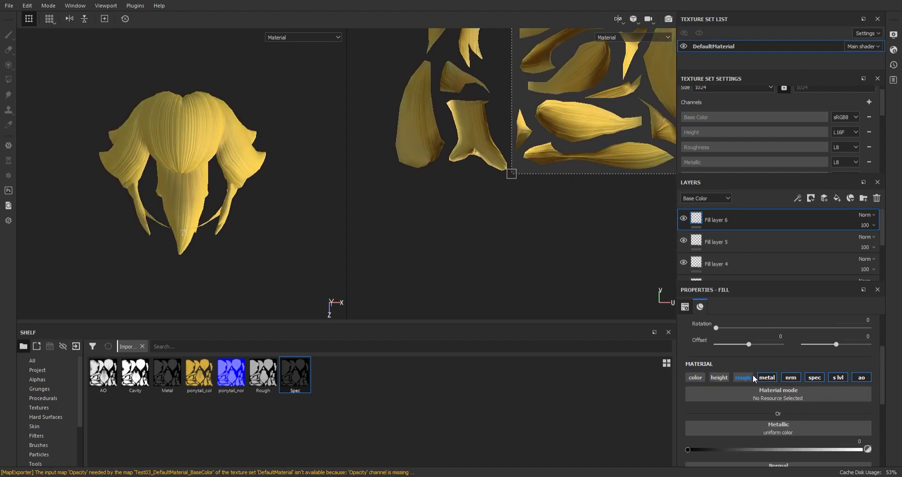
left_click(767, 378)
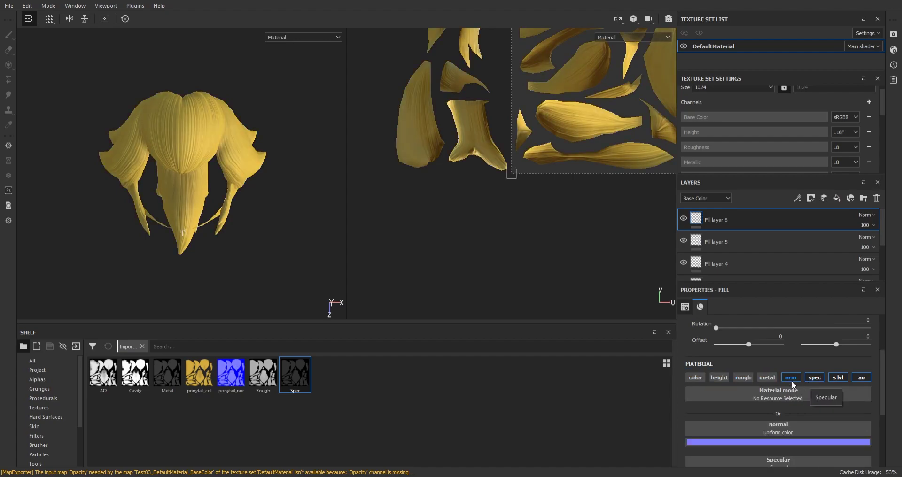
left_click(790, 378)
left_click(815, 378)
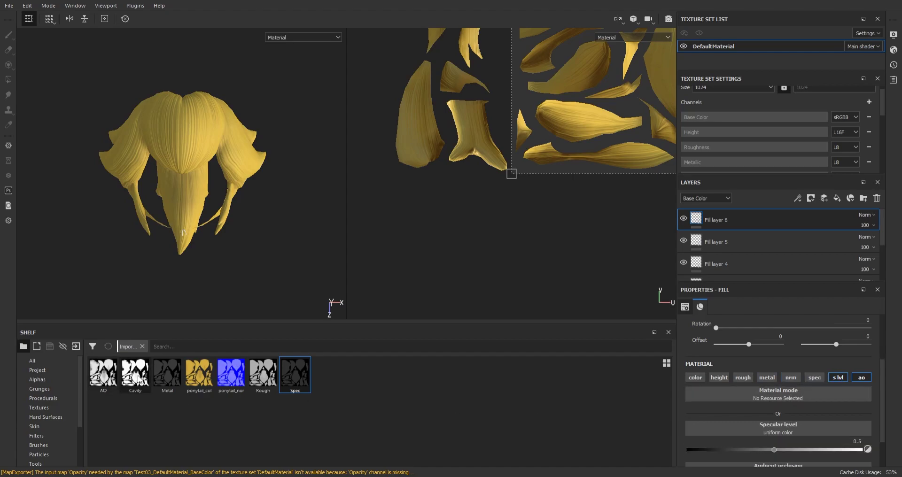
left_click_drag(138, 378, 753, 430)
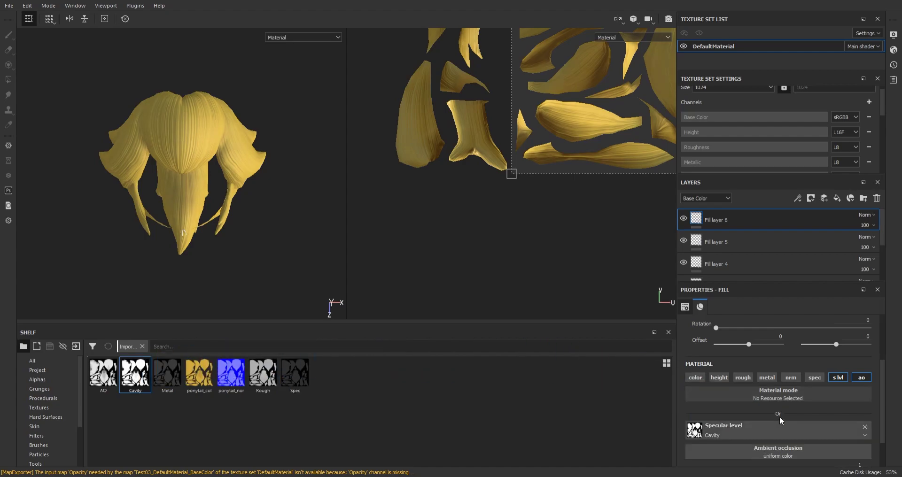
scroll(789, 404, "down", 2)
left_click(862, 337)
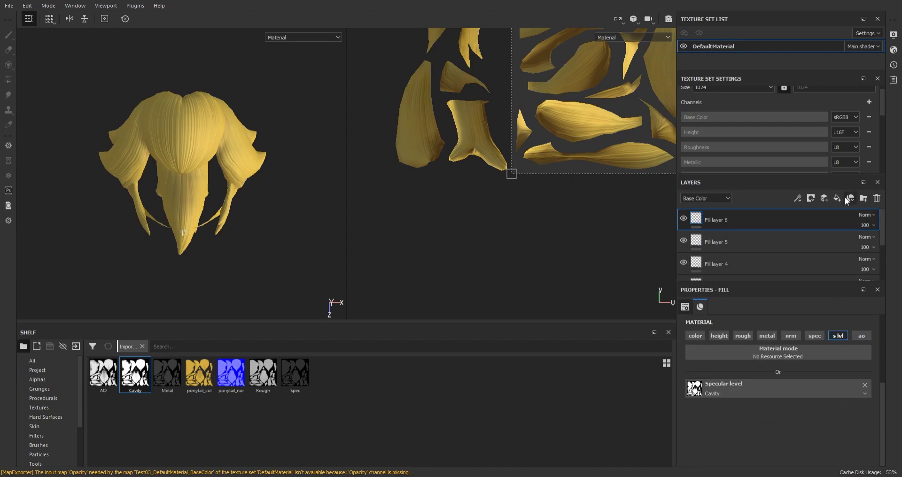
Add an ambient-occlusion-only fill layer using the AO texture
left_click(836, 198)
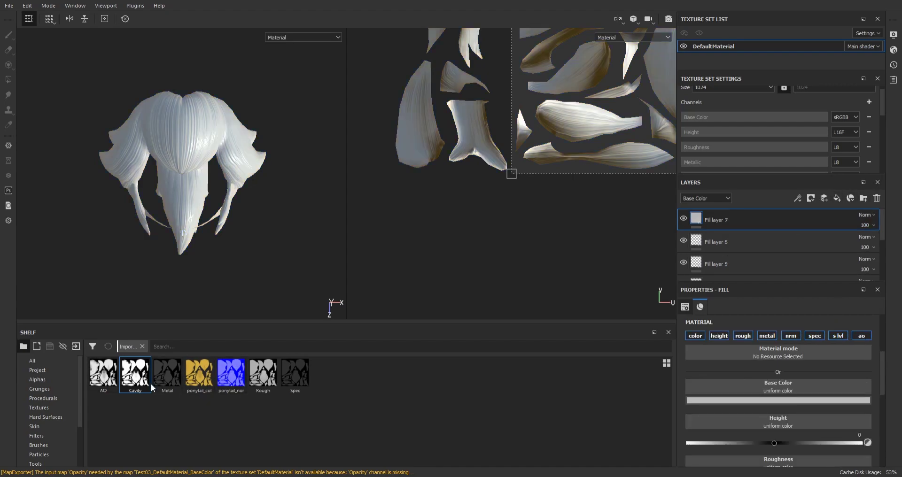
left_click(839, 336)
left_click(815, 336)
left_click(790, 336)
left_click(767, 336)
left_click(743, 336)
left_click(718, 335)
left_click(696, 336)
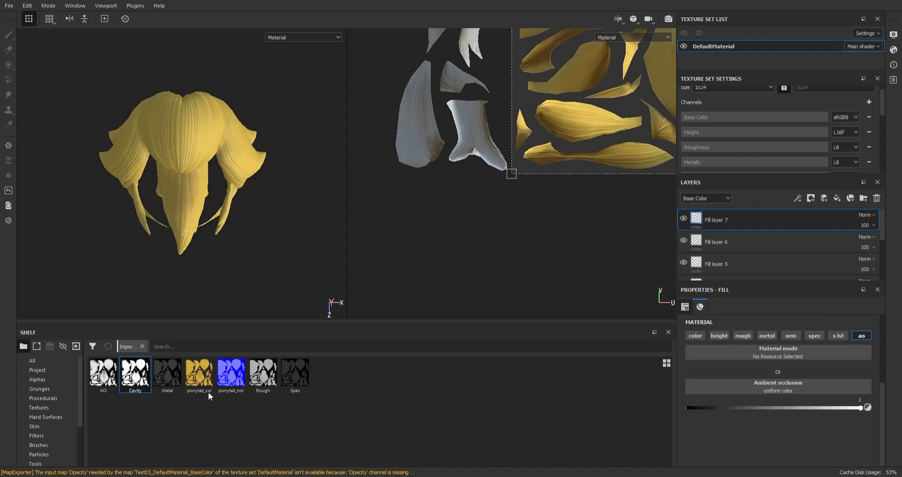
left_click_drag(103, 374, 792, 389)
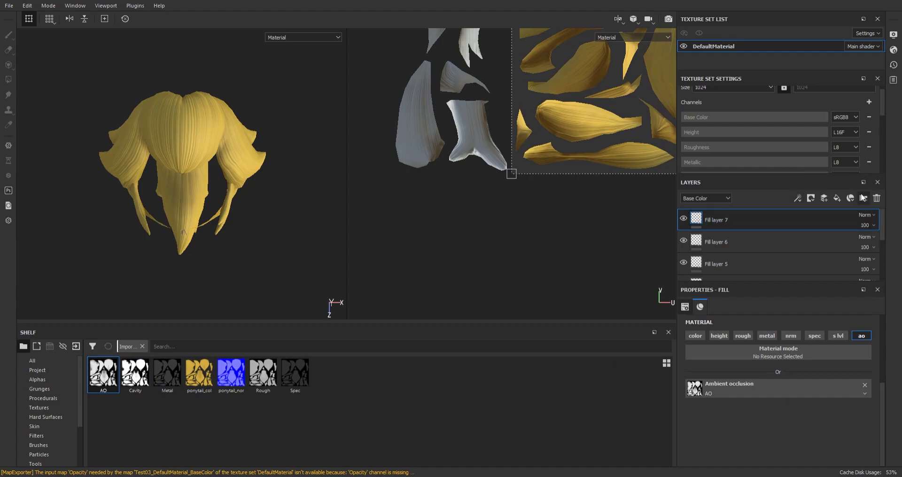
Create a folder named Maps and rename Fill layer 1 to Col
left_click(863, 198)
double_click(722, 225)
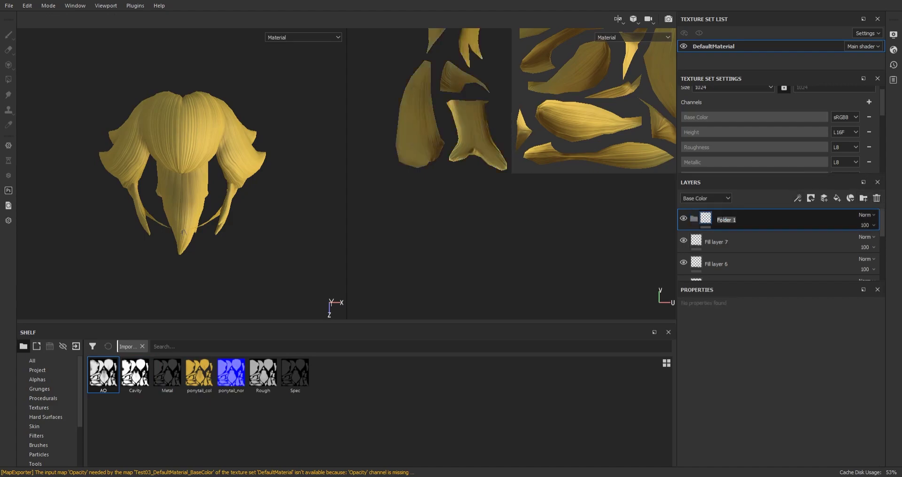
type("Maps")
scroll(726, 235, "down", 5)
double_click(719, 265)
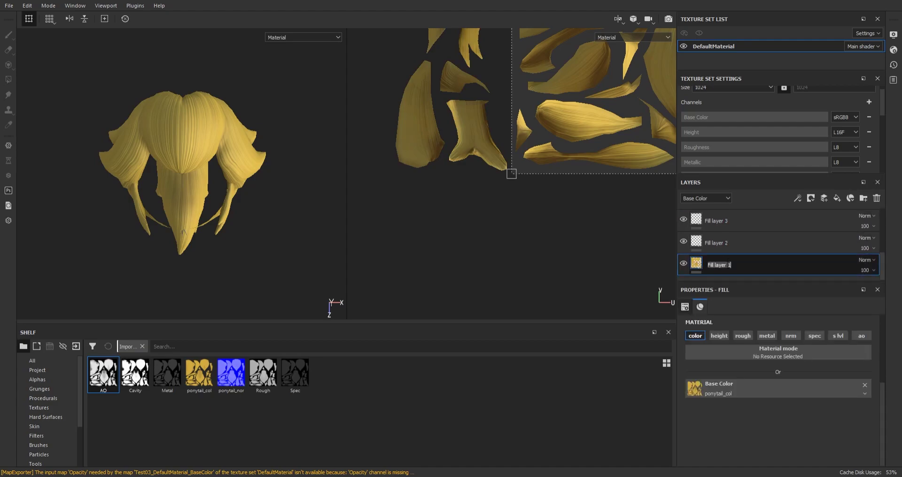
type("Col")
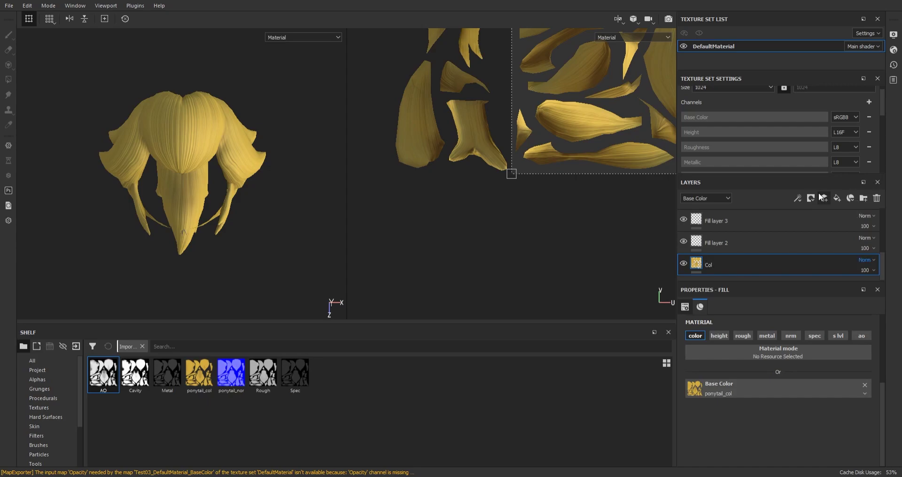
key("Return")
Rename the roughness and metallic fill layers to Rough and Metal
left_click(701, 244)
double_click(709, 241)
type("Rou")
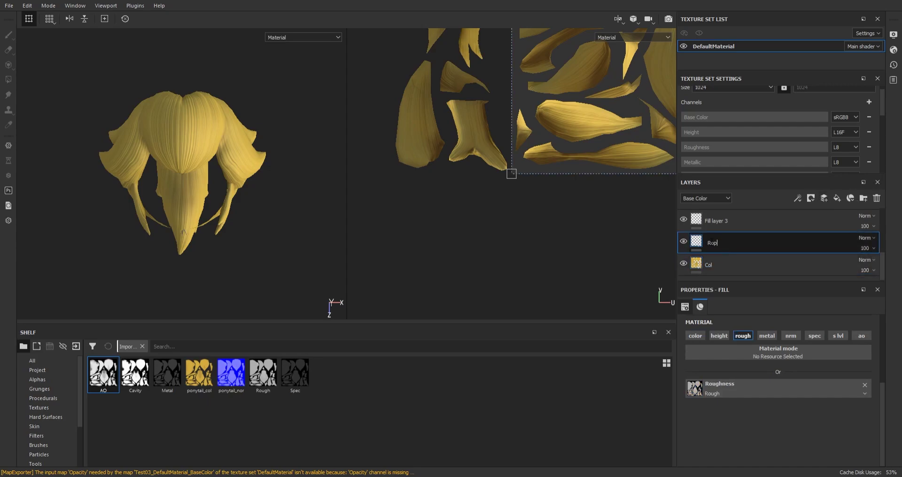
type("gh")
key("Return")
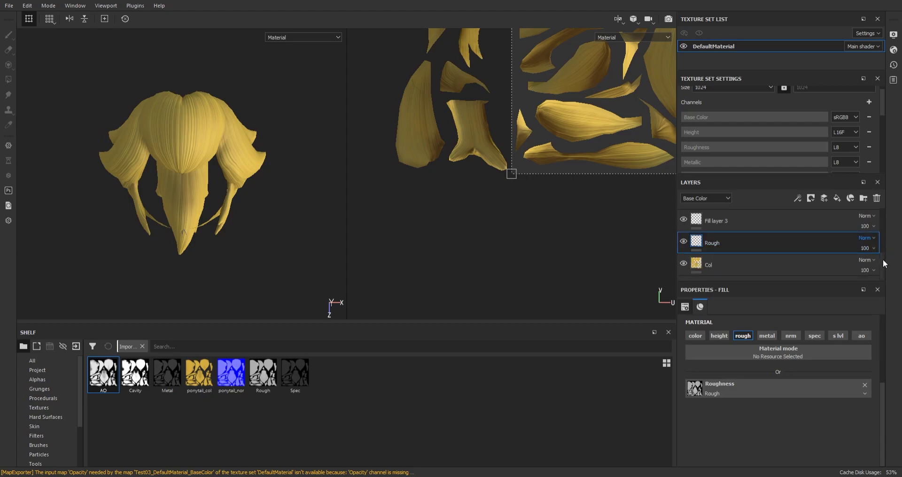
scroll(881, 251, "up", 2)
left_click(708, 249)
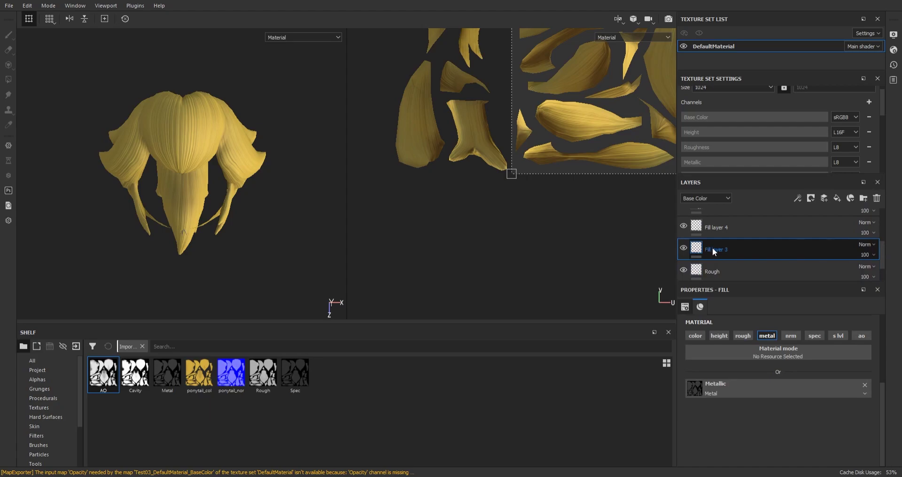
type("Metal")
key("Return")
Rename the normal map and specular fill layers to NMap and Spec
left_click(718, 227)
double_click(710, 227)
type("NMap")
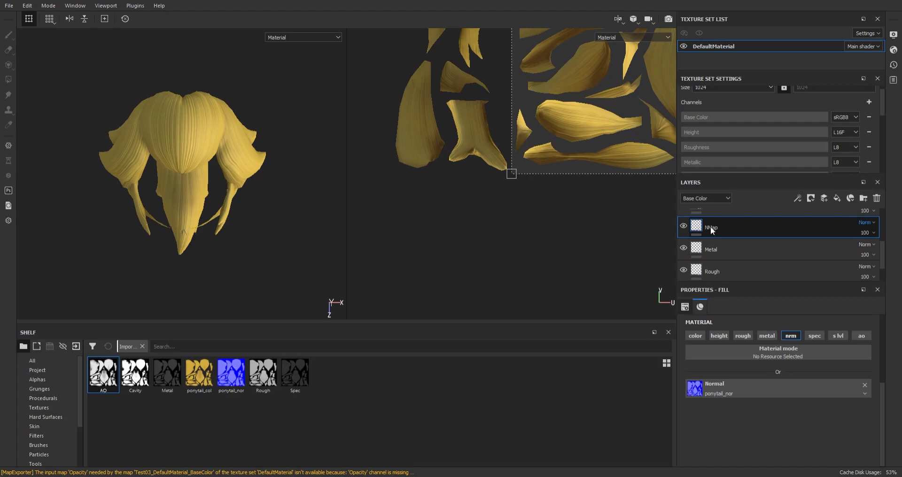
key("Return")
scroll(782, 245, "up", 3)
scroll(885, 235, "down", 2)
left_click(723, 247)
double_click(716, 247)
type("S")
left_click(728, 223)
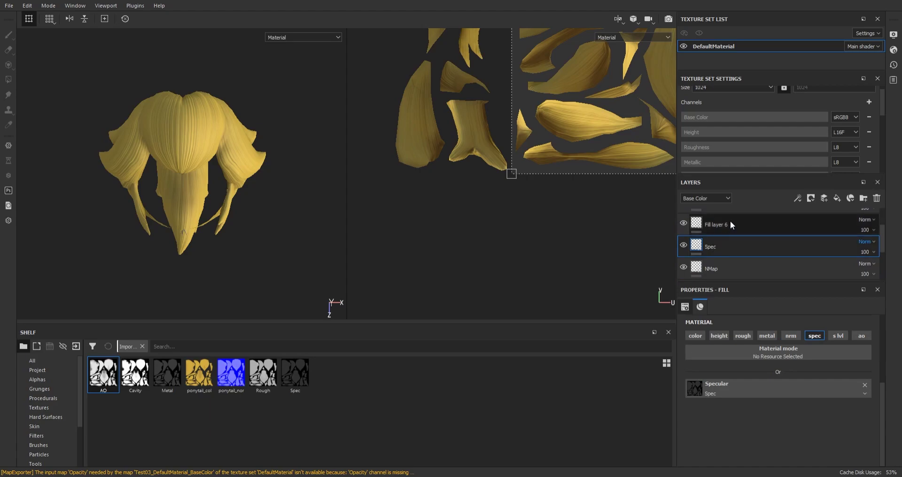
Rename Fill layers 6 and 7 to Cavity and AO
double_click(723, 224)
type("Cavity")
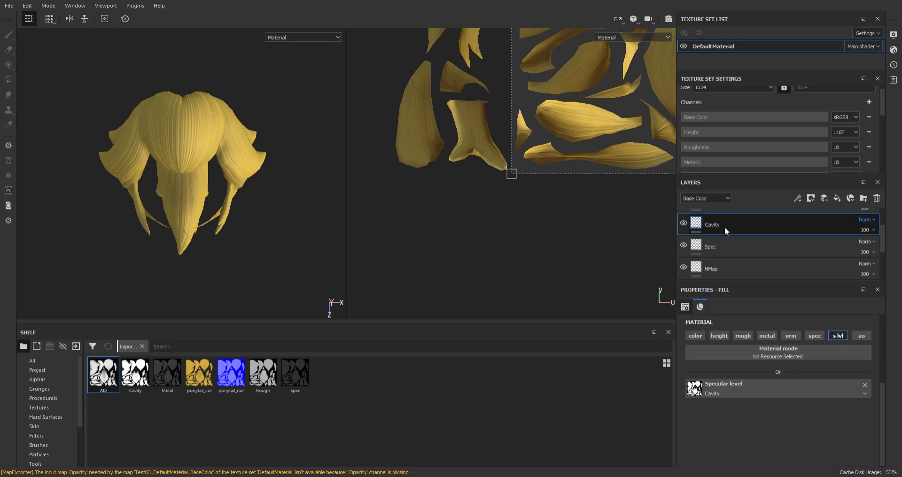
key("Return")
left_click_drag(884, 238, 883, 229)
left_click(744, 241)
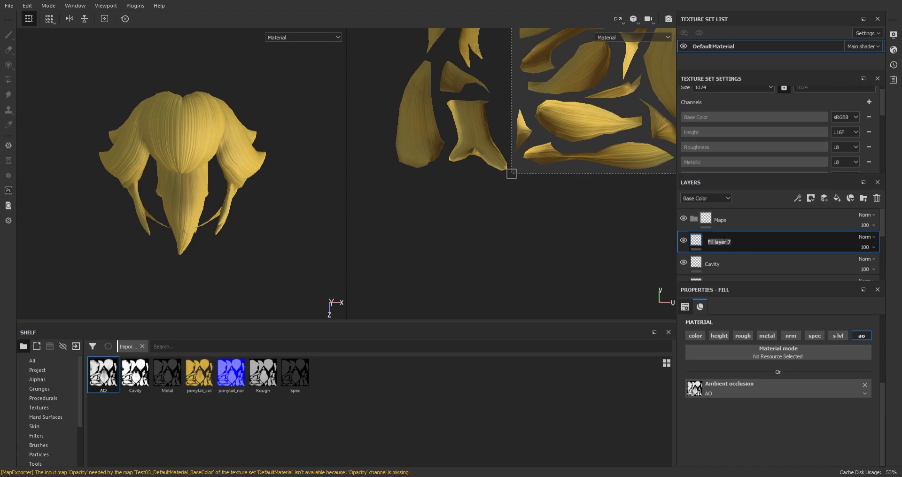
type("AO")
key("Return")
Select the renamed map layers and drag them into the Maps folder
scroll(723, 241, "down", 3)
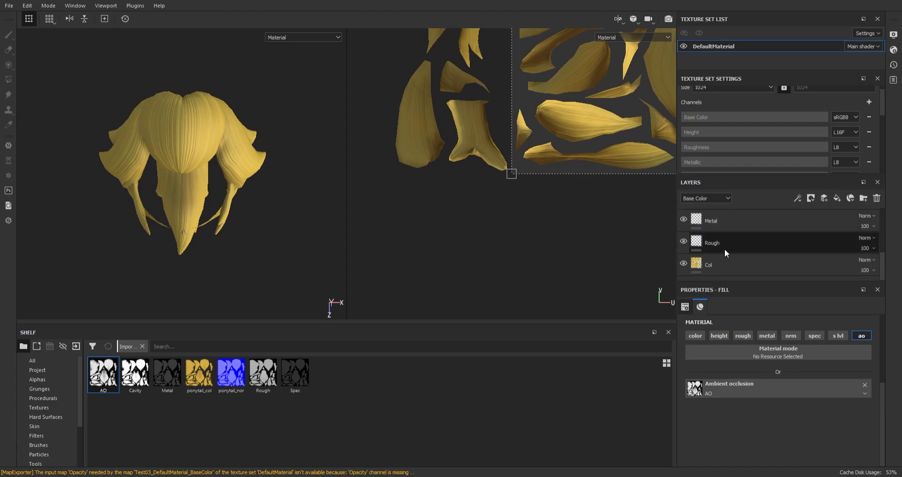
left_click(726, 256, "shift")
scroll(734, 248, "up", 3)
left_click_drag(723, 239, 722, 221)
left_click(694, 216)
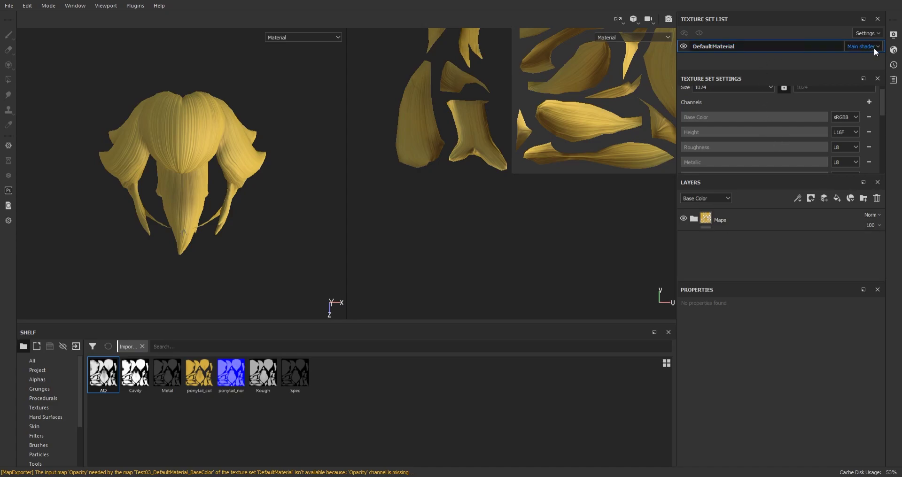
Browse the environment maps in Display Settings while rotating the lighting and orbiting the hair
left_click(894, 34)
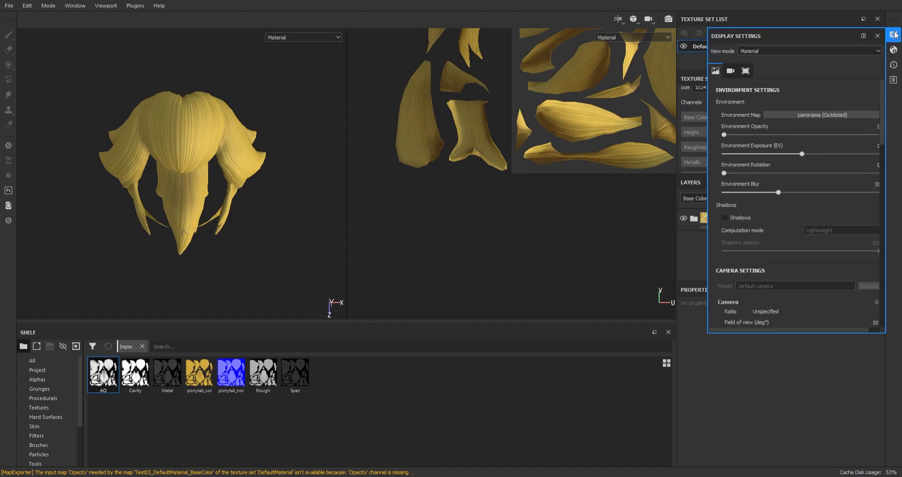
left_click(801, 115)
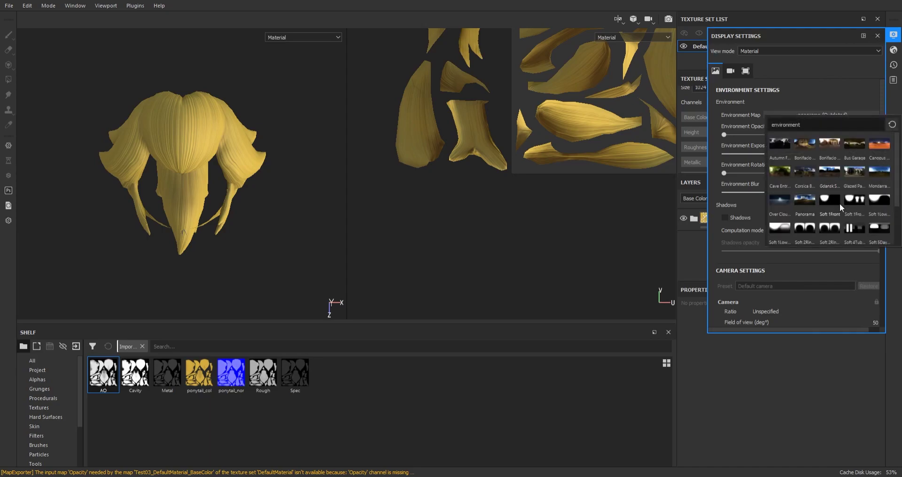
scroll(840, 201, "down", 2)
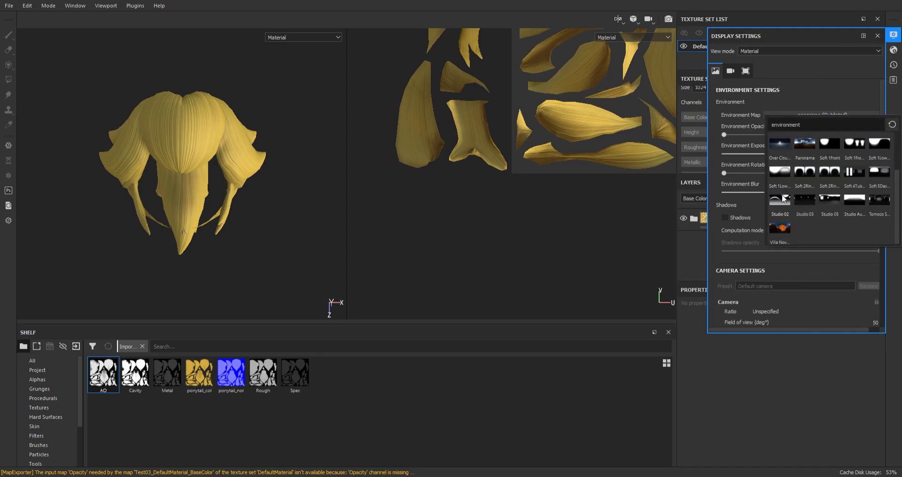
key("Escape")
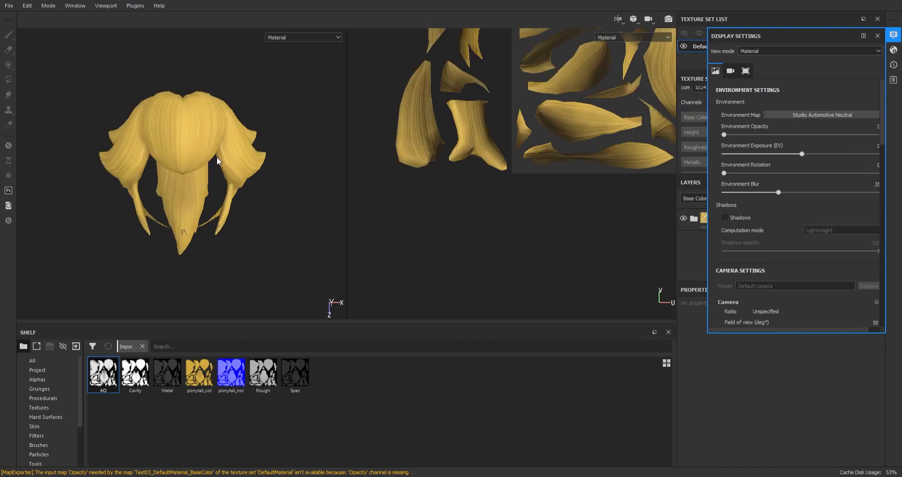
right_click_drag(222, 165, 247, 172, "shift")
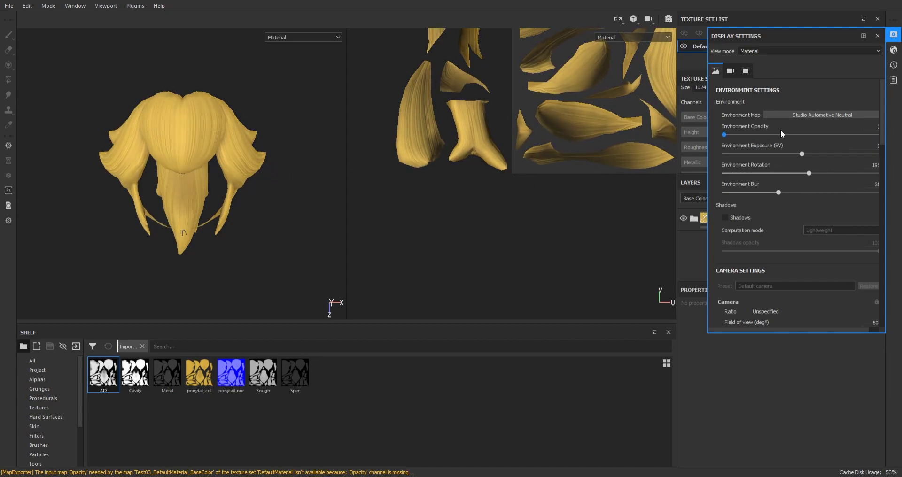
left_click(818, 114)
scroll(805, 225, "down", 2)
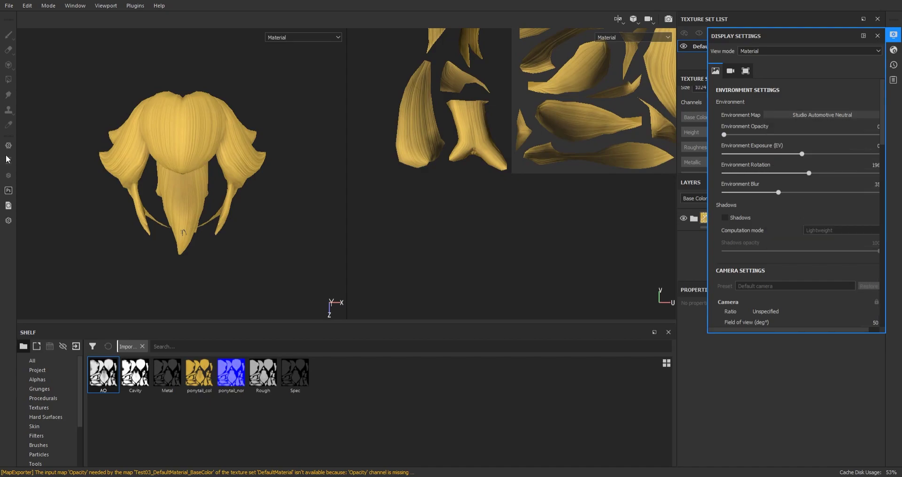
mouse_move(240, 135)
right_mouse_down("shift")
mouse_move(298, 145)
mouse_move(248, 158)
mouse_move(246, 145)
right_mouse_up("shift")
left_click_drag(246, 145, 240, 188, "alt")
mouse_move(240, 187)
right_mouse_down("shift")
mouse_move(275, 174)
mouse_move(244, 183)
right_mouse_up("shift")
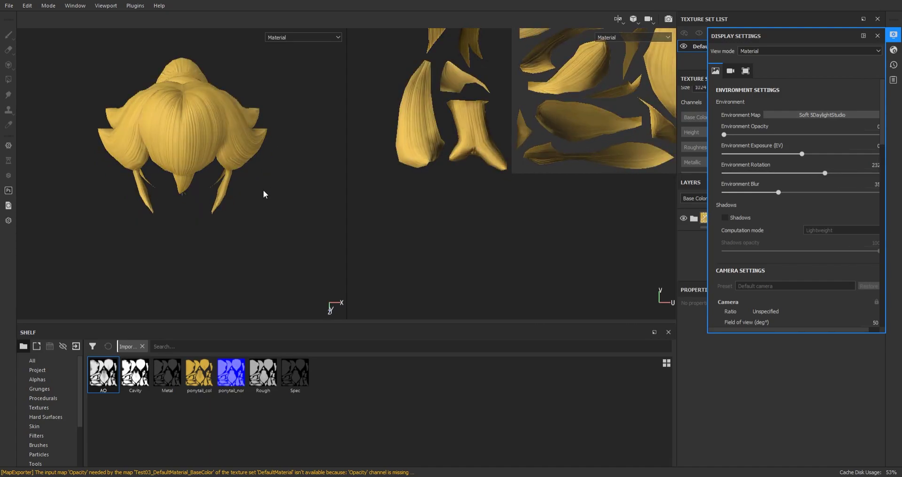
left_click_drag(262, 193, 256, 163, "alt")
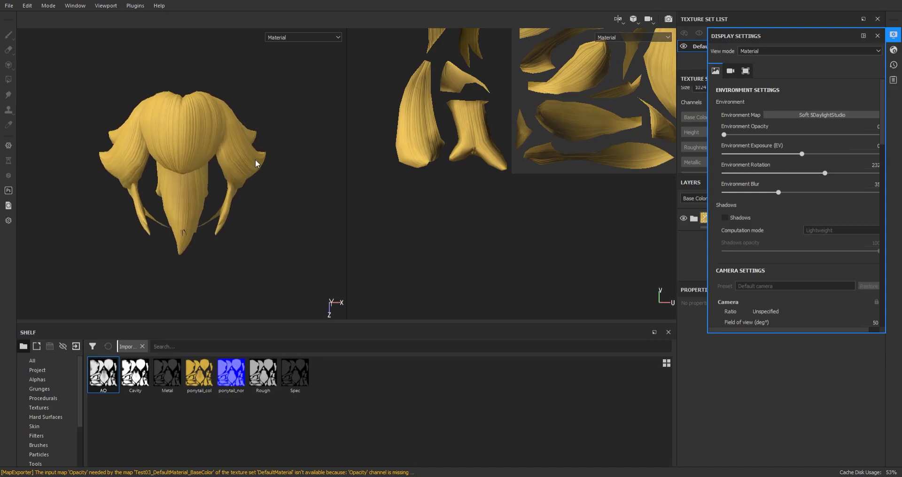
Switch the environment map to Studio 02 and rotate its lighting on the hair
left_click(803, 116)
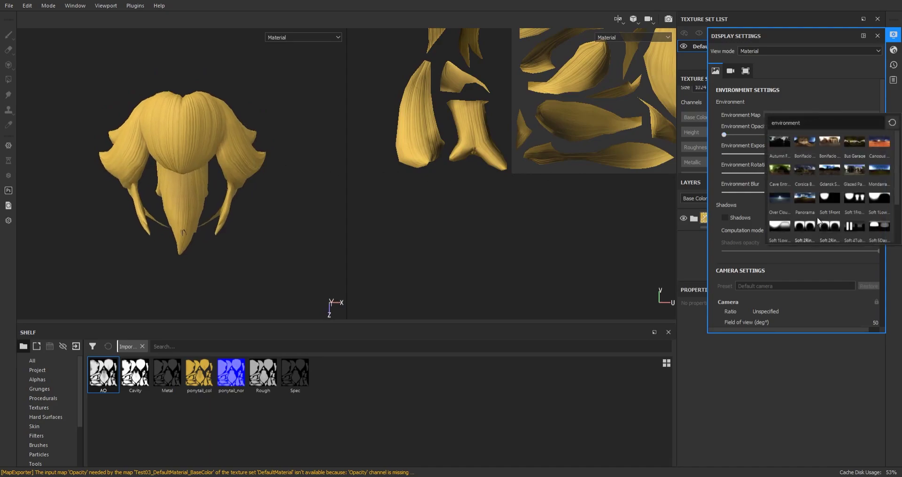
scroll(816, 217, "down", 2)
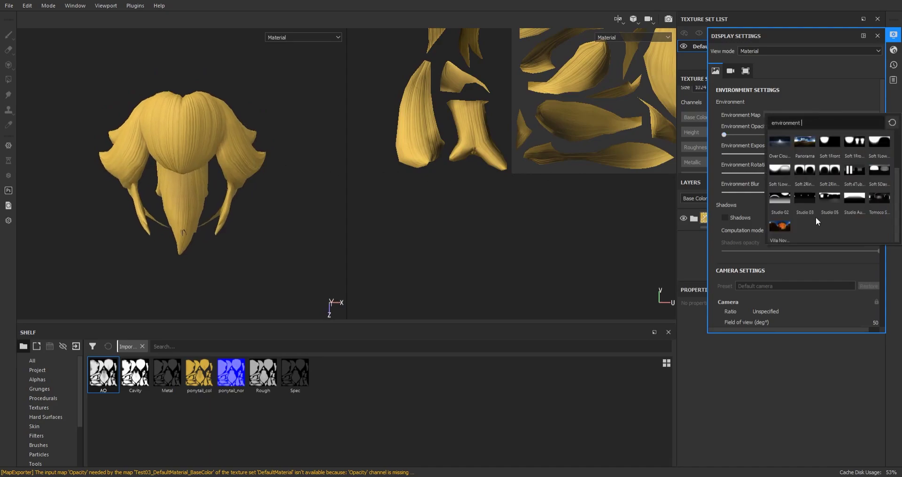
left_click(786, 200)
right_click_drag(193, 149, 211, 152, "shift")
Add a fill layer at the top with height, metallic, normal, specular, specular level and AO turned off
left_click(876, 35)
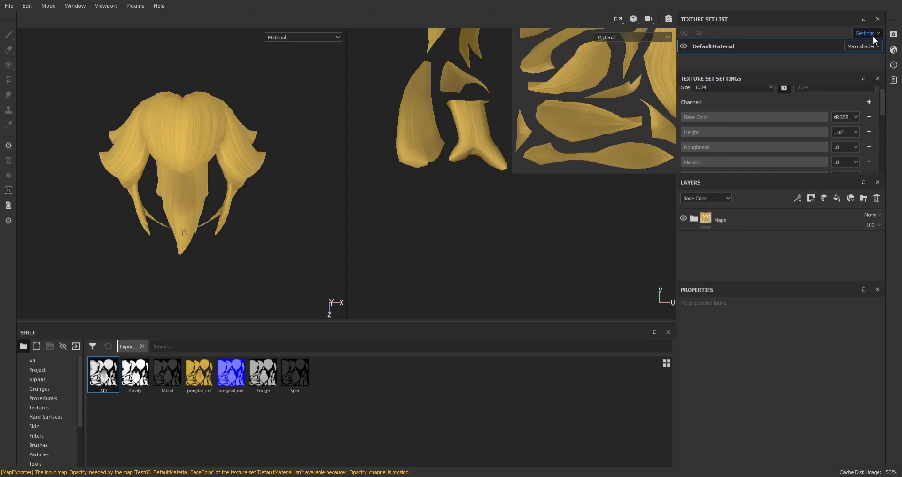
left_click(839, 200)
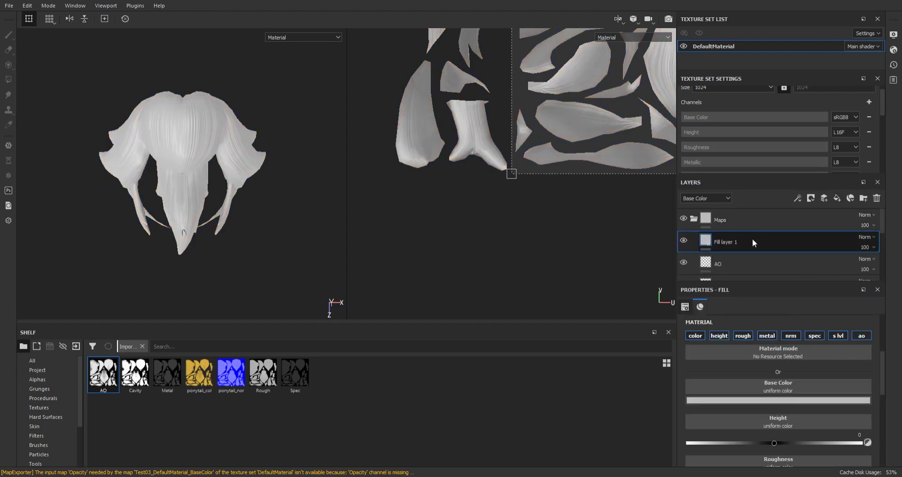
left_click_drag(751, 239, 740, 210)
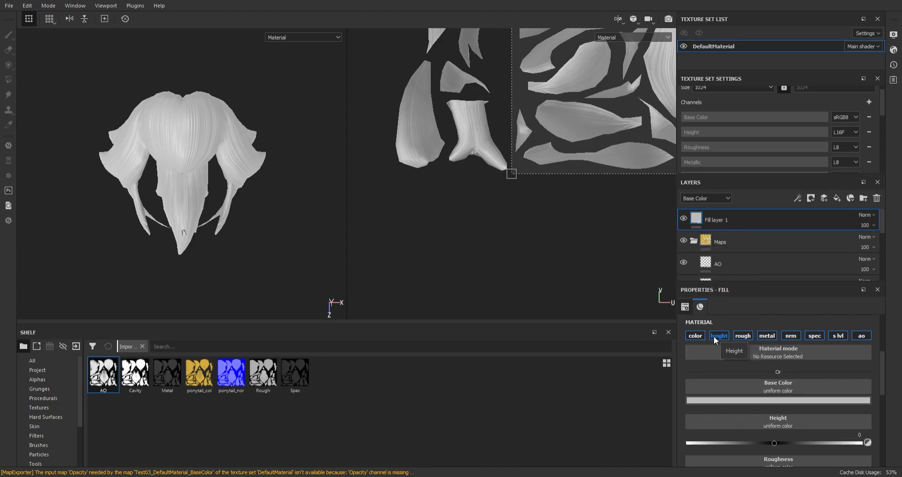
left_click(717, 336)
left_click(768, 335)
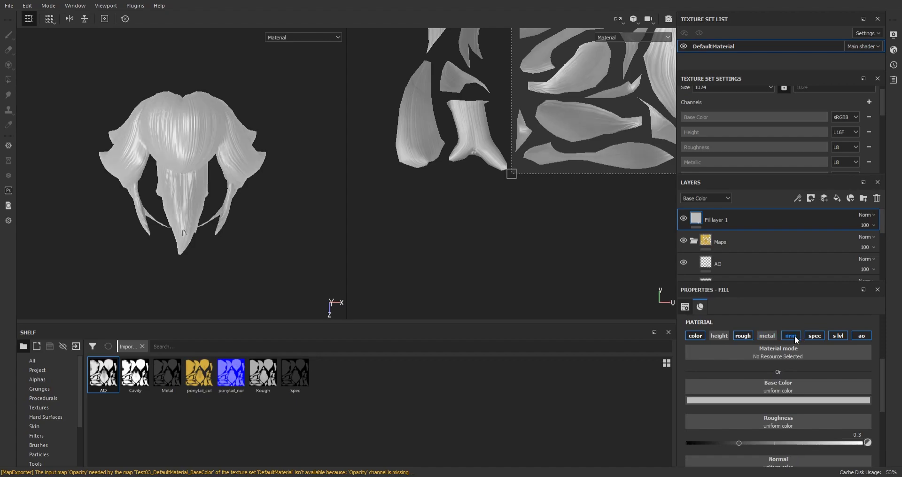
left_click(792, 336)
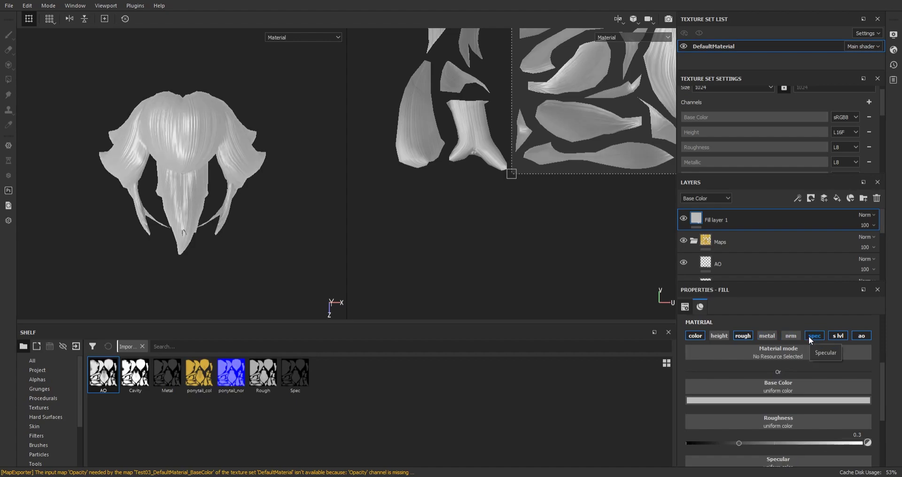
left_click(808, 336)
left_click(846, 337)
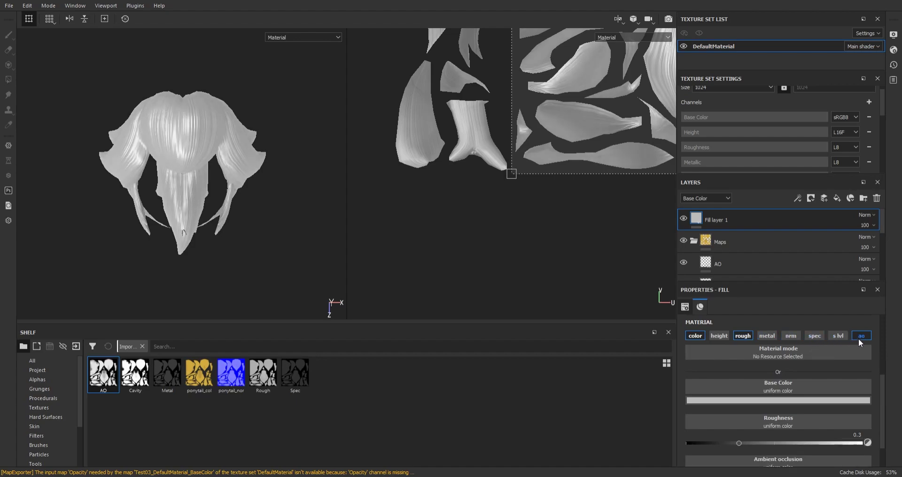
left_click(858, 339)
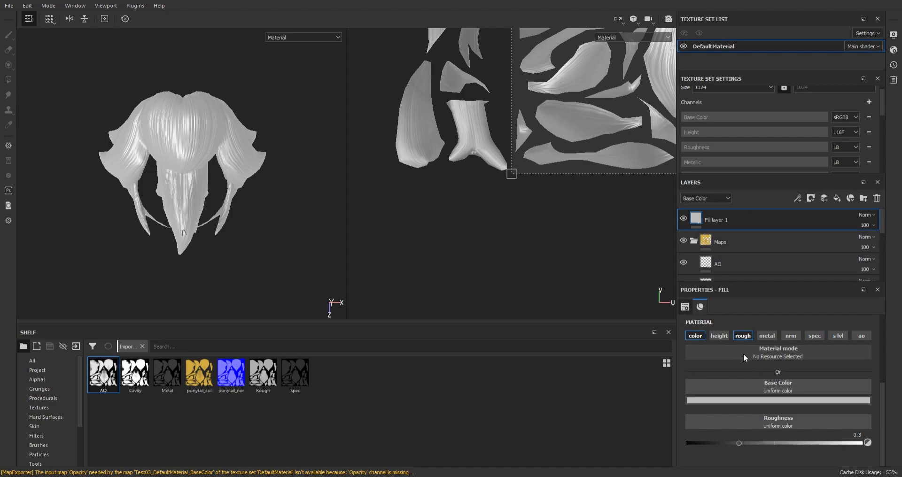
Give Fill layer 1 a black mask and a pure red base colour
right_click(738, 219)
left_click(777, 5)
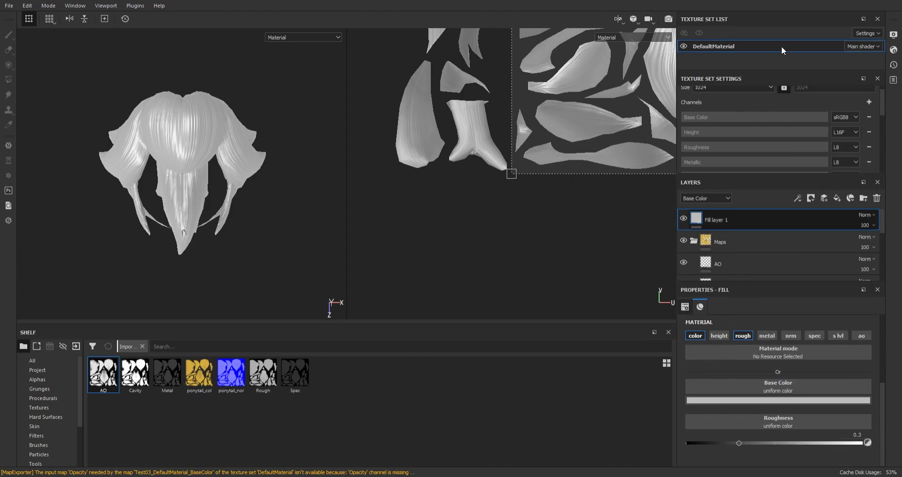
left_click(697, 218)
left_click(744, 400)
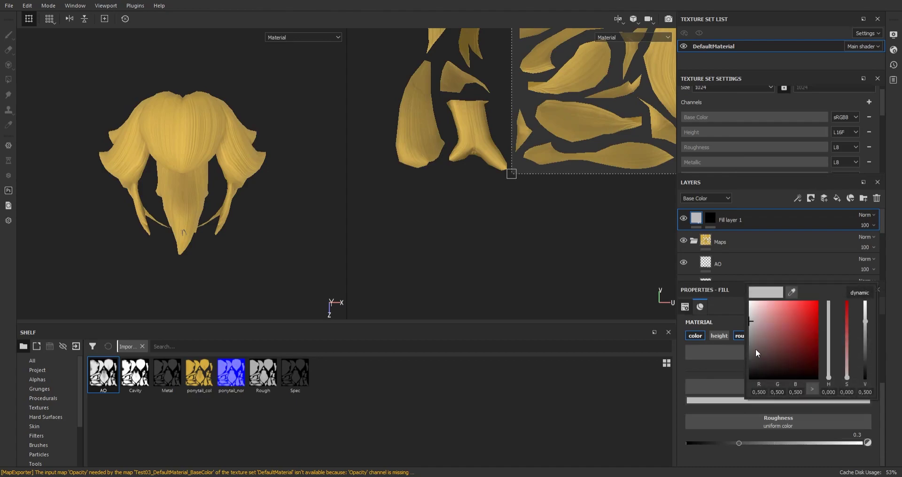
left_click(847, 303)
left_click(865, 303)
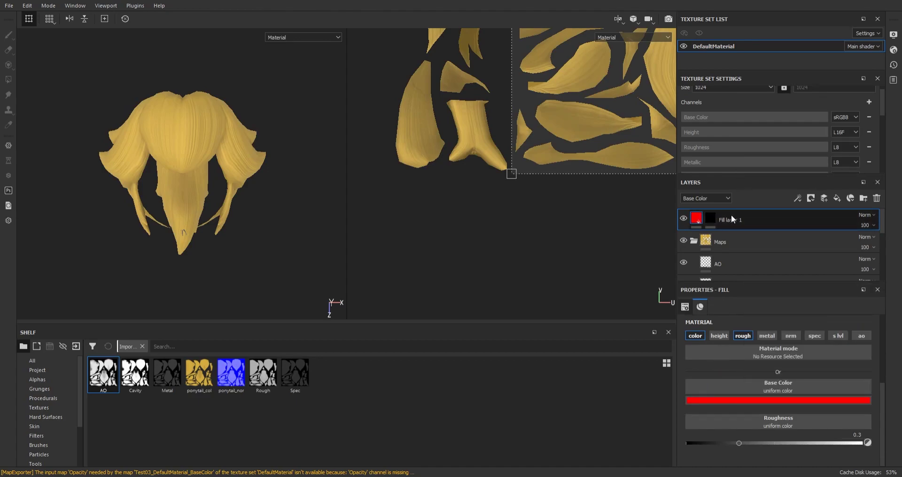
left_click(711, 219)
right_click(769, 217)
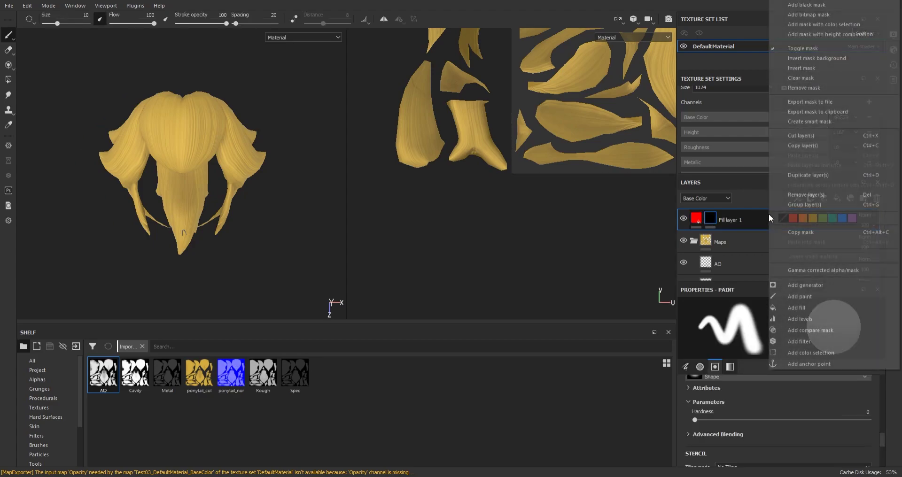
Add a paint effect to the mask and try red strokes down the hair in the 3D view
left_click(804, 296)
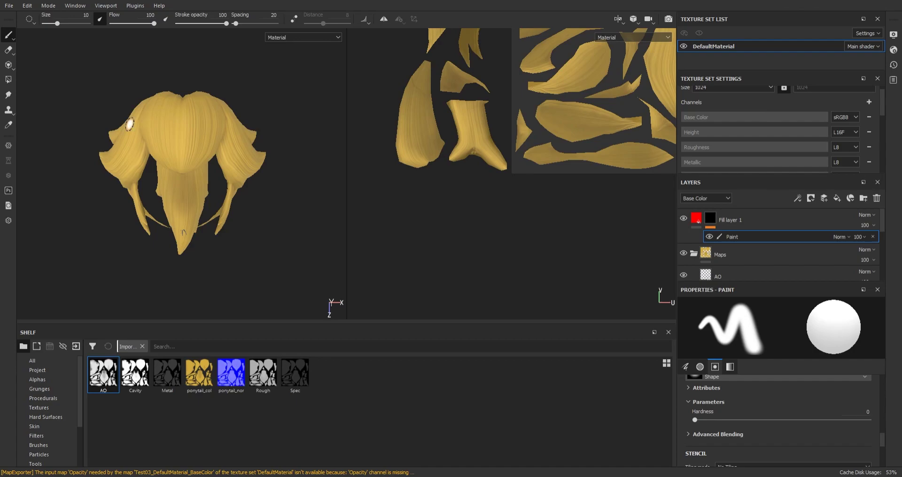
scroll(219, 192, "up", 2)
scroll(413, 235, "down", 5)
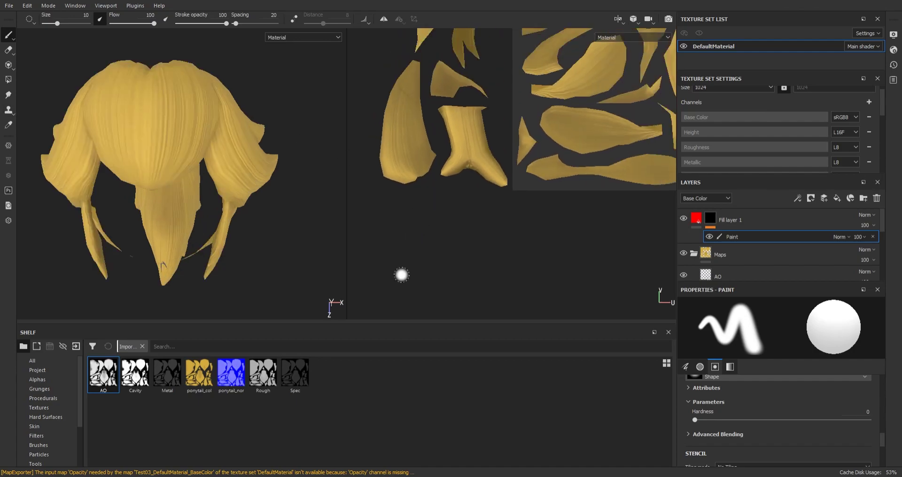
scroll(499, 155, "up", 5)
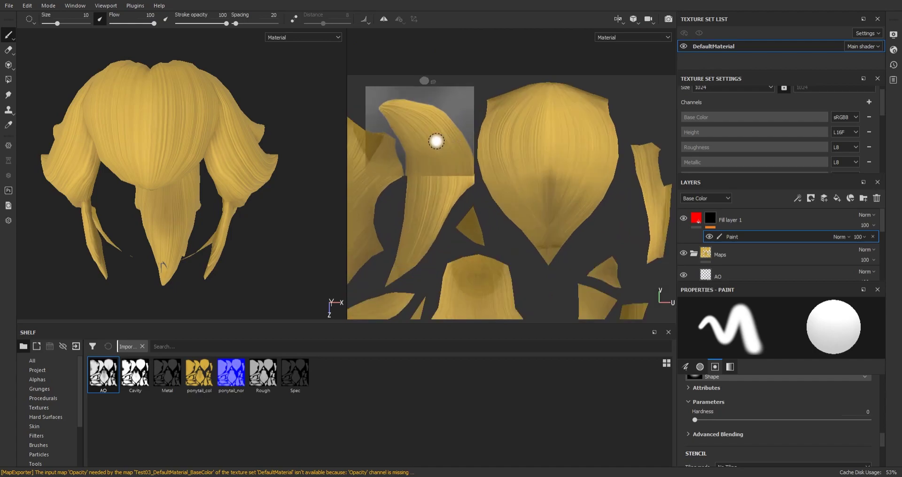
left_click_drag(165, 91, 158, 140)
key("ctrl+z")
left_click_drag(165, 81, 155, 155)
key("ctrl+z")
left_click_drag(168, 83, 160, 182)
key("ctrl+z")
left_click_drag(160, 78, 149, 176)
key("ctrl+z")
Paint the final red streak down the hair island in the UV view, then orbit to check it
left_click_drag(540, 98, 529, 216)
key("ctrl+z")
left_click_drag(525, 109, 540, 213)
key("ctrl+z")
left_click_drag(529, 101, 539, 237)
key("ctrl+z")
left_click_drag(536, 101, 540, 238)
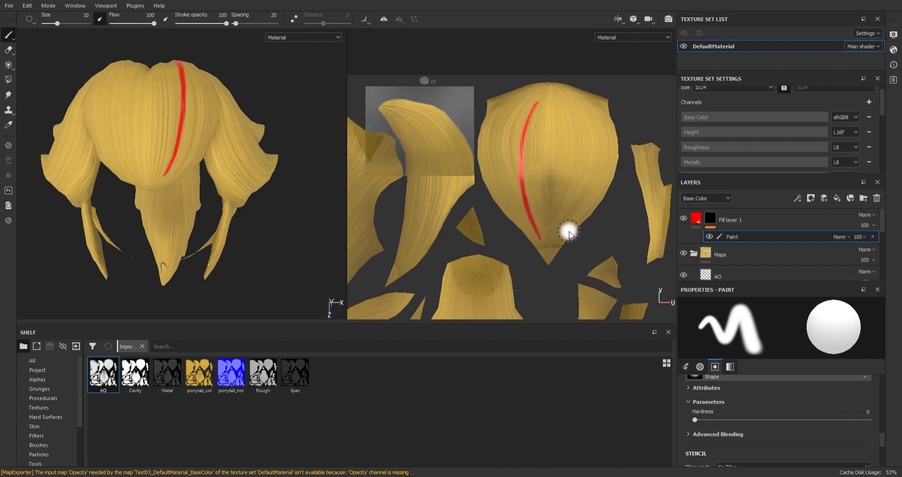
left_click_drag(293, 105, 194, 161, "alt")
scroll(547, 121, "down", 2)
scroll(550, 97, "up", 2)
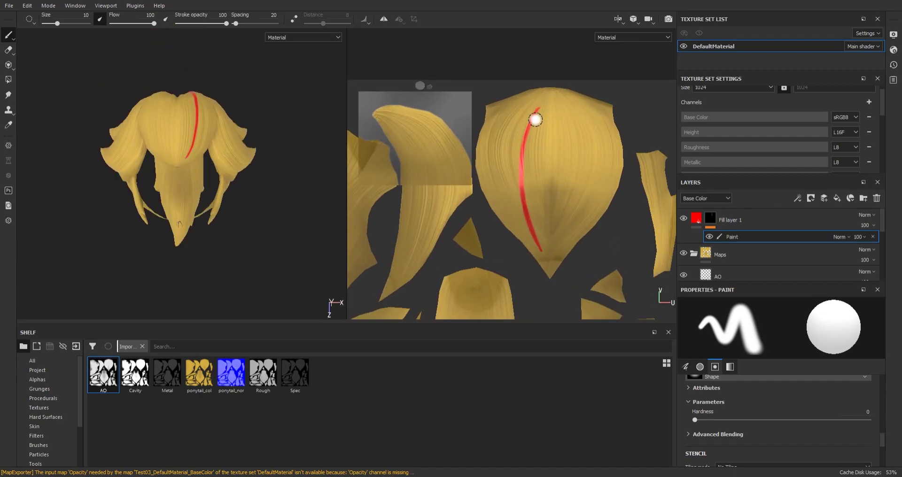
Drop Fill layer 1's roughness to 0 and orbit the hair to inspect the glossy streak
left_click(705, 220)
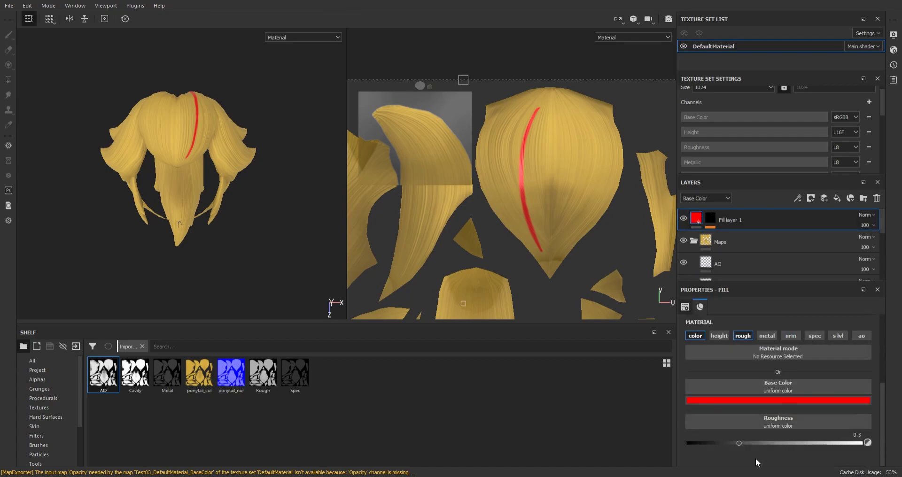
mouse_move(740, 443)
left_mouse_down()
mouse_move(860, 447)
mouse_move(452, 416)
left_mouse_up()
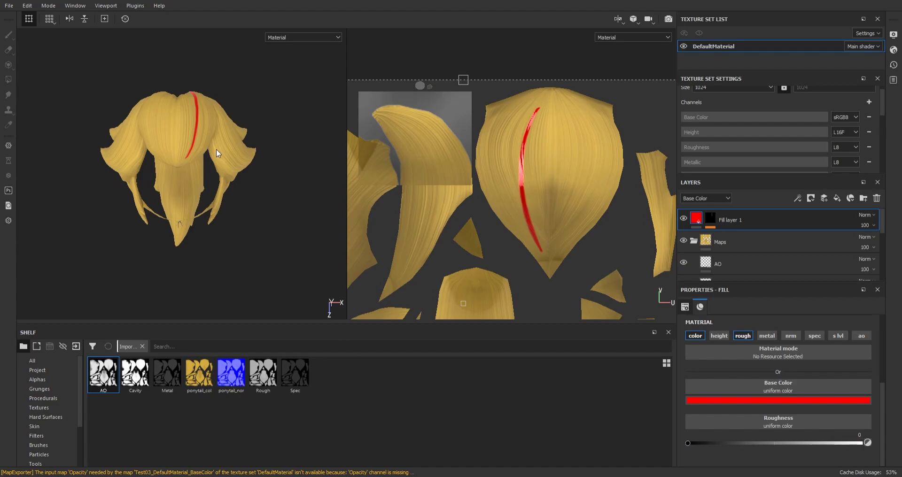
scroll(205, 116, "up", 10)
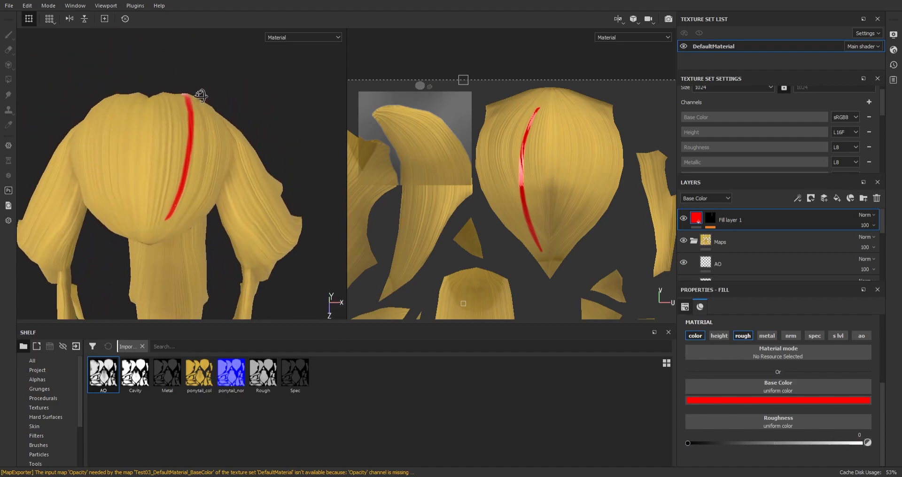
left_click_drag(201, 96, 265, 186, "alt")
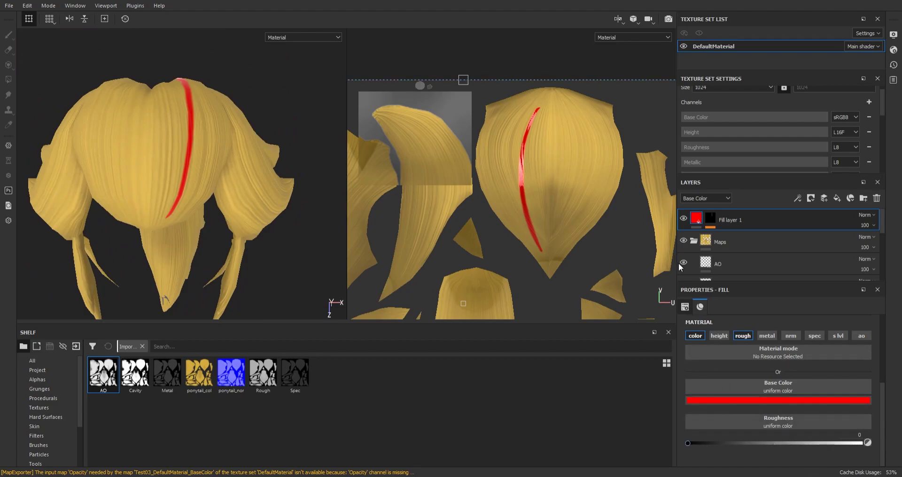
scroll(208, 139, "down", 3)
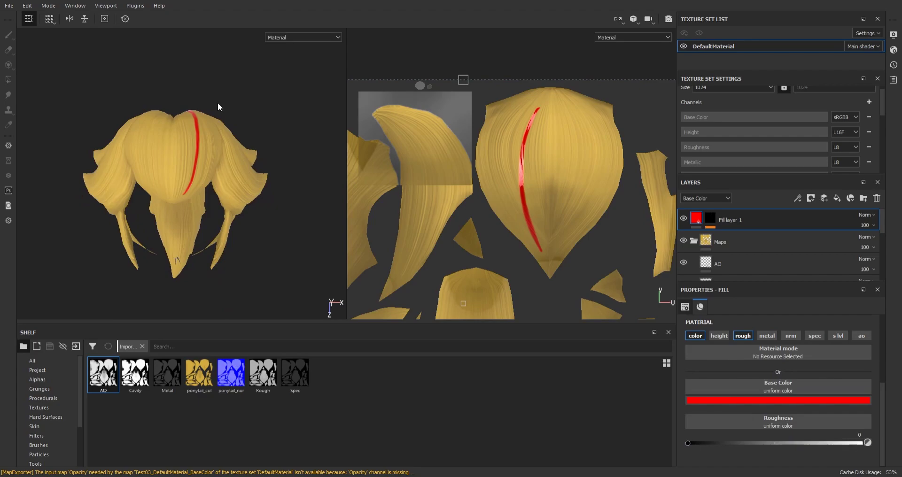
Open Export Textures, go to its configuration and select the PBR MetalRough preset
left_click(8, 6)
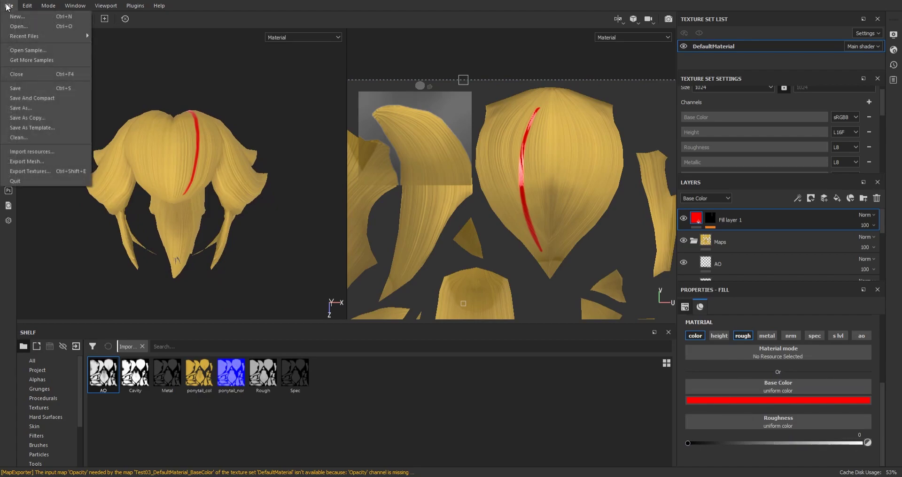
left_click(43, 172)
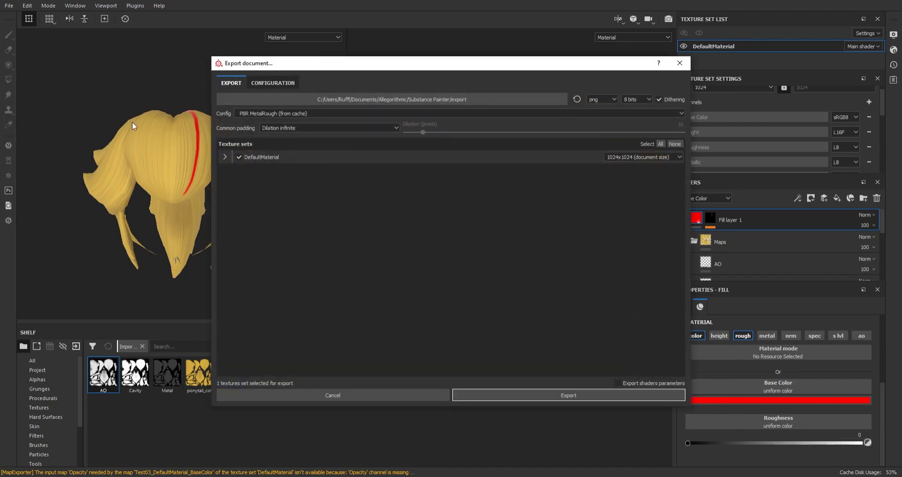
left_click(262, 80)
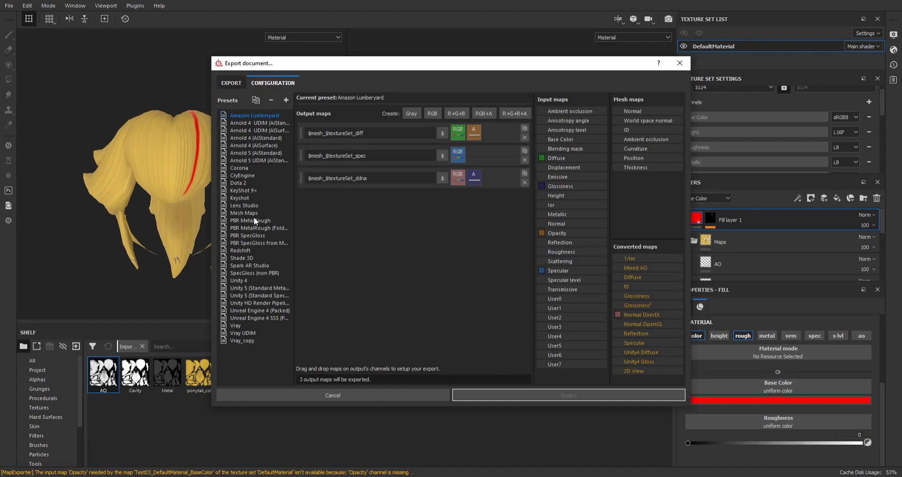
left_click(239, 221)
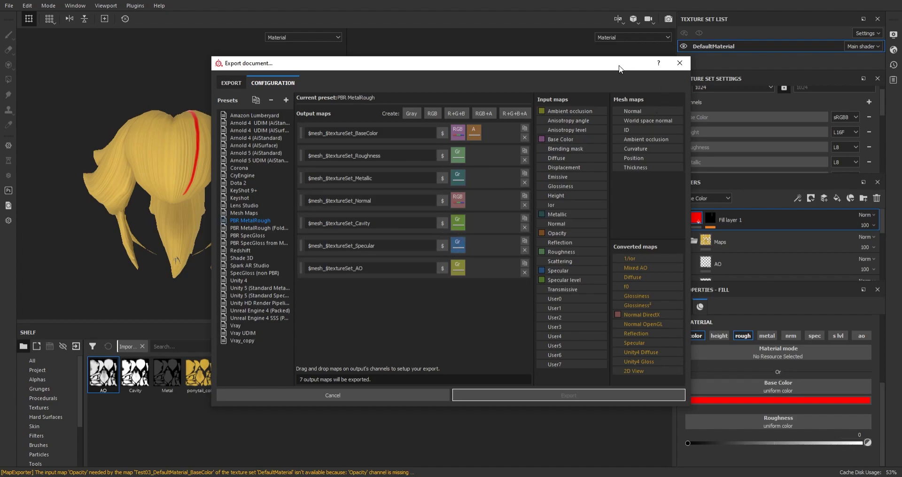
left_click_drag(641, 66, 576, 67)
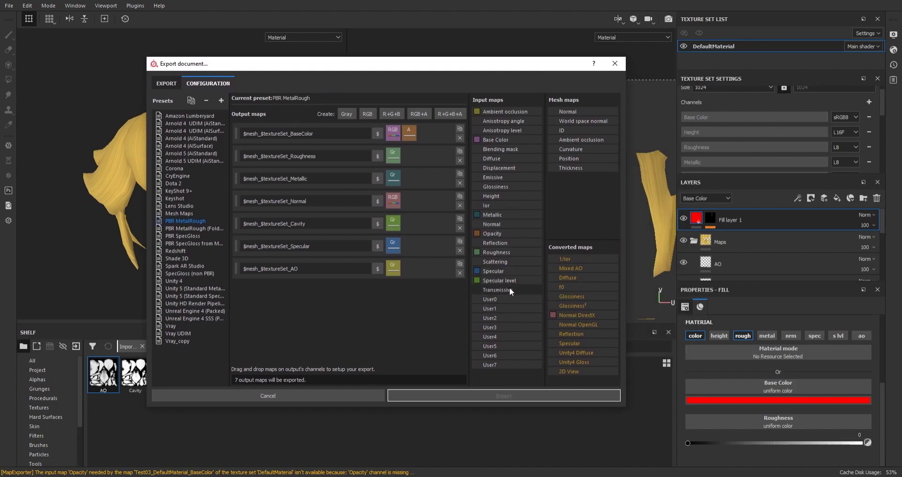
Remove the AO, Specular and Cavity outputs and add a Spec map from Specular's gray channel
left_click(459, 273)
left_click(460, 251)
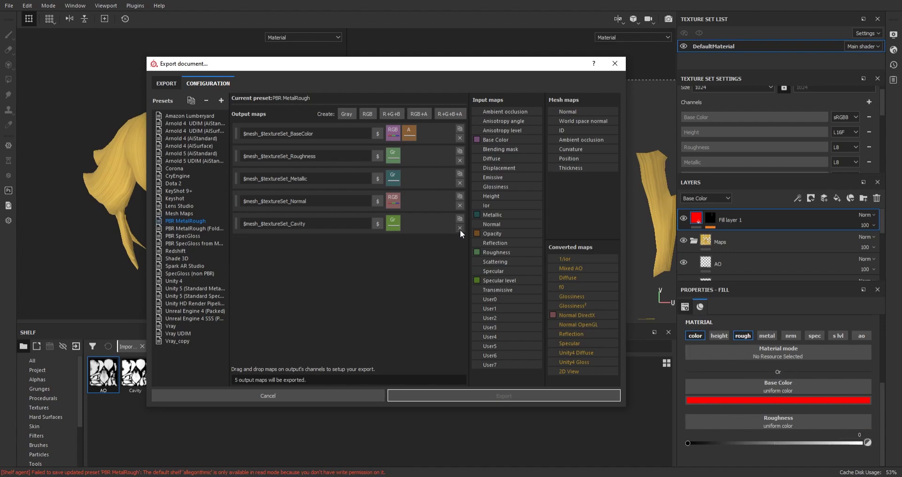
left_click(460, 228)
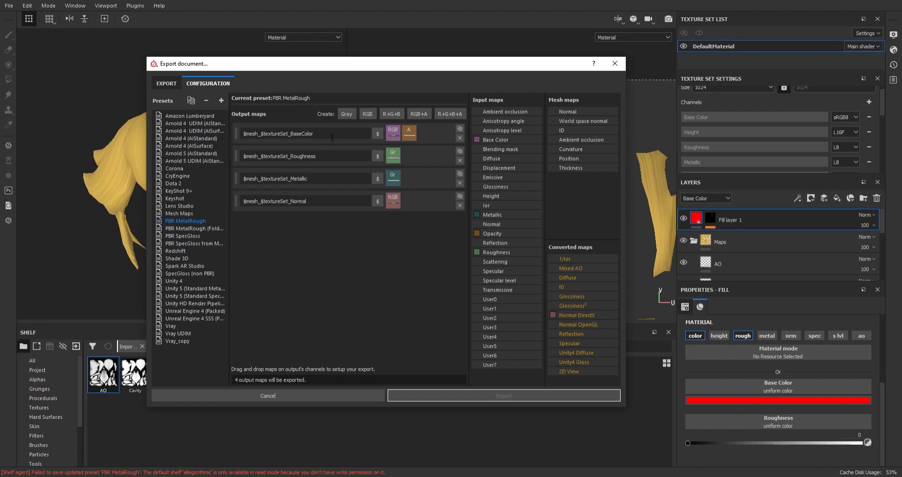
left_click(347, 114)
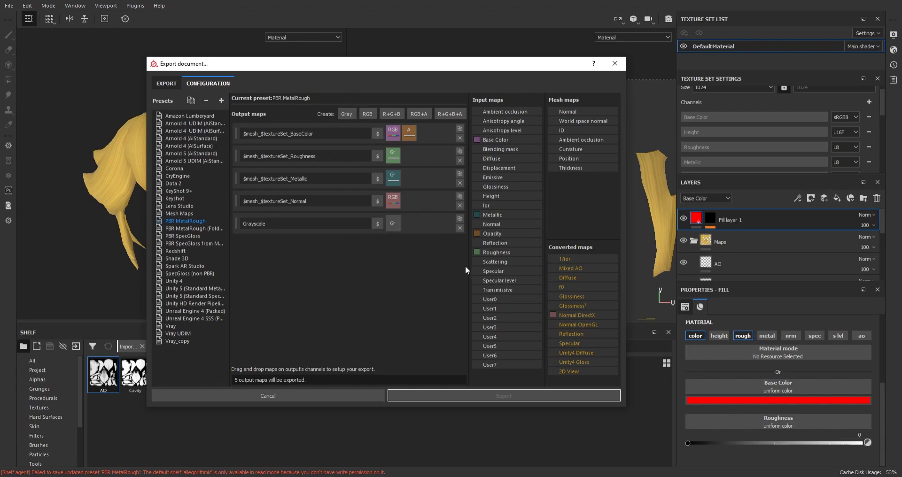
left_click_drag(490, 272, 392, 226)
left_click(414, 243)
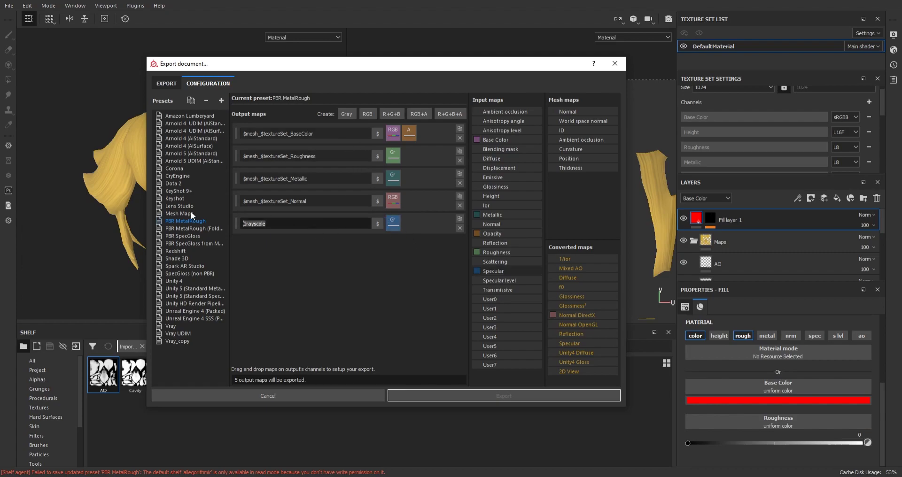
type("Spex")
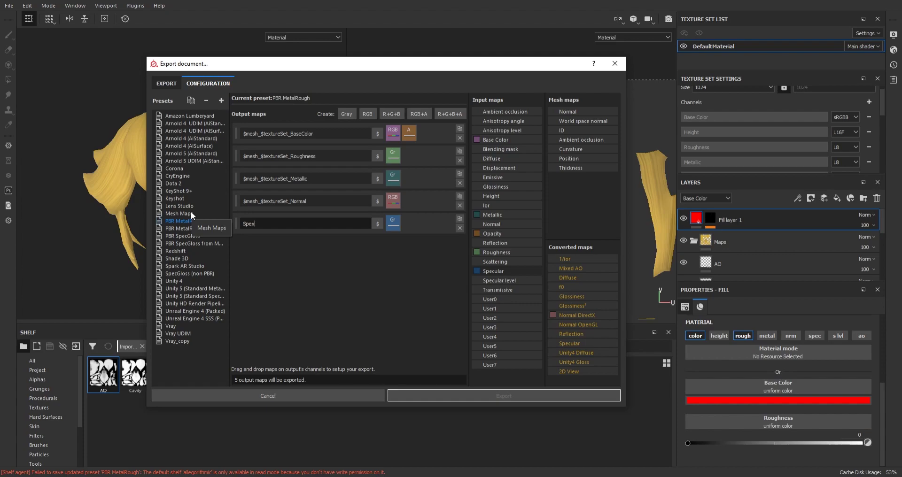
key("BackSpace")
type("c")
Add a Cavity grayscale map fed by the Specular level gray channel
left_click(347, 113)
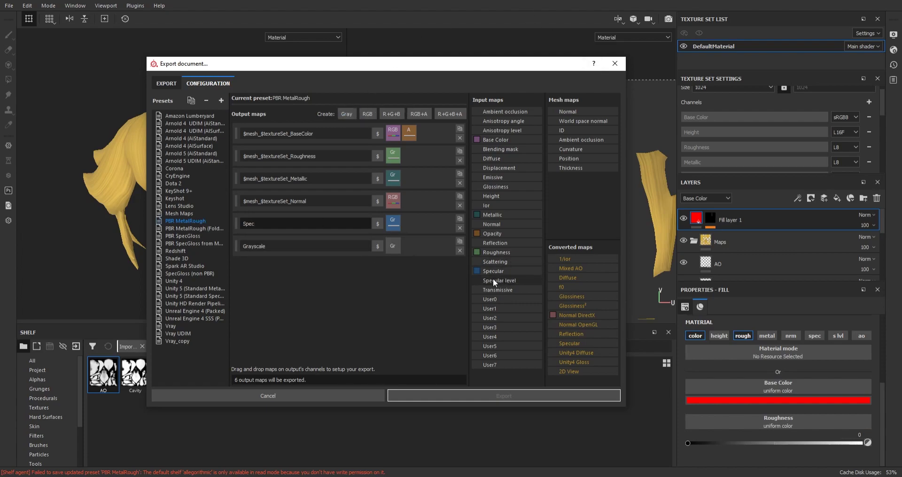
left_click_drag(492, 280, 393, 247)
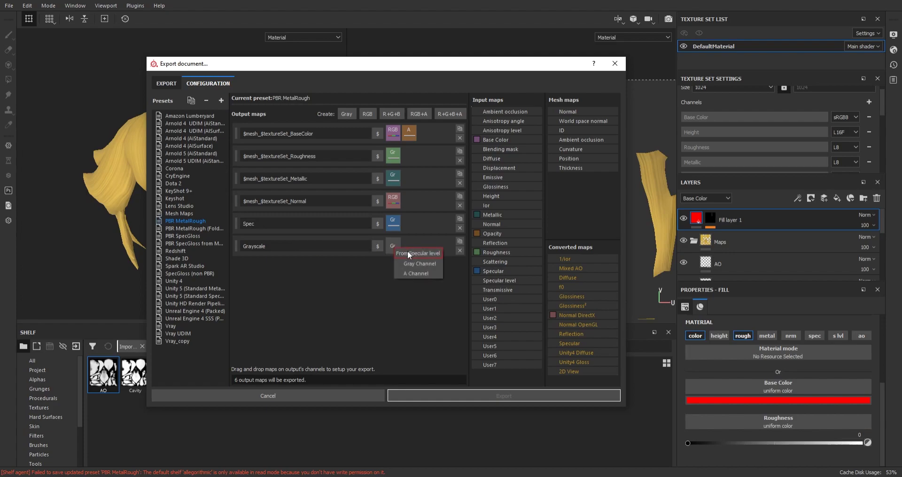
left_click(408, 264)
double_click(360, 251)
type("Cavity")
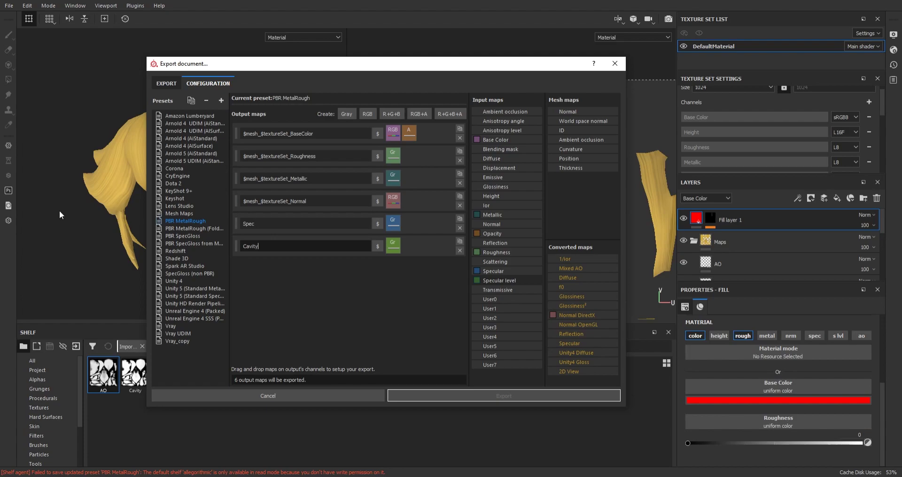
Add a Grayscale output map fed by the ambient occlusion gray channel
left_click(346, 114)
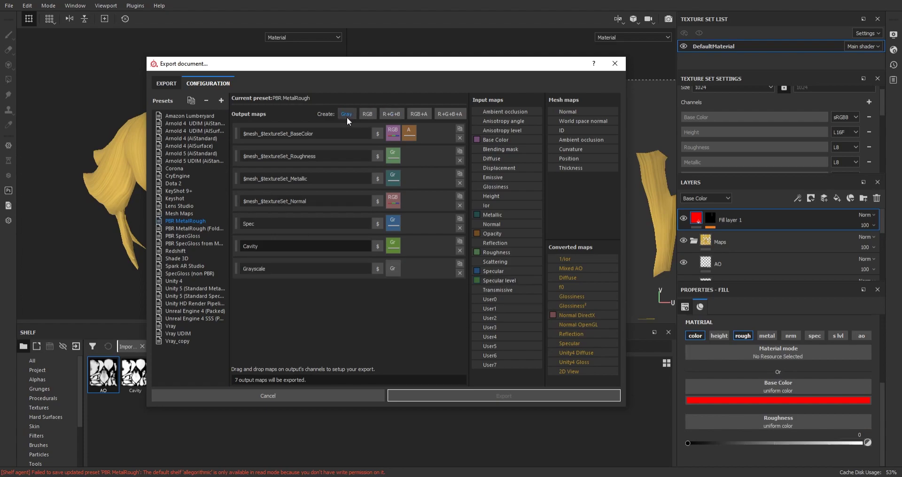
left_click(458, 273)
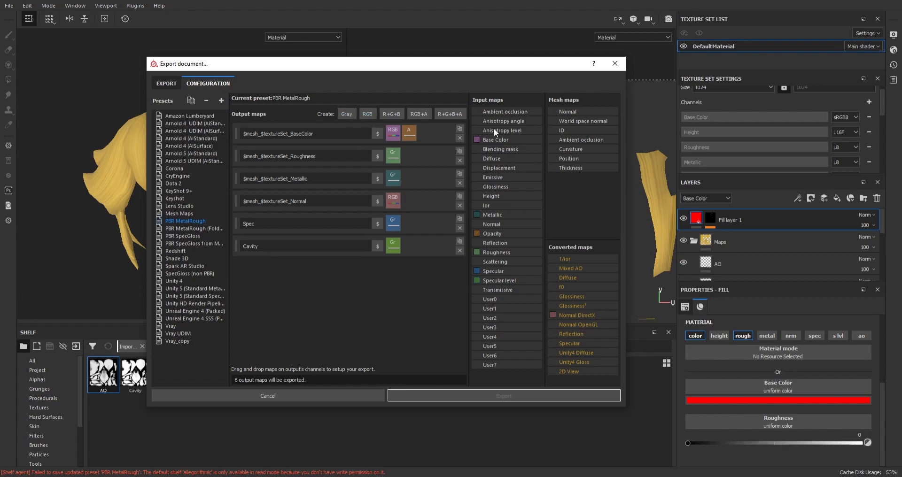
left_click(348, 113)
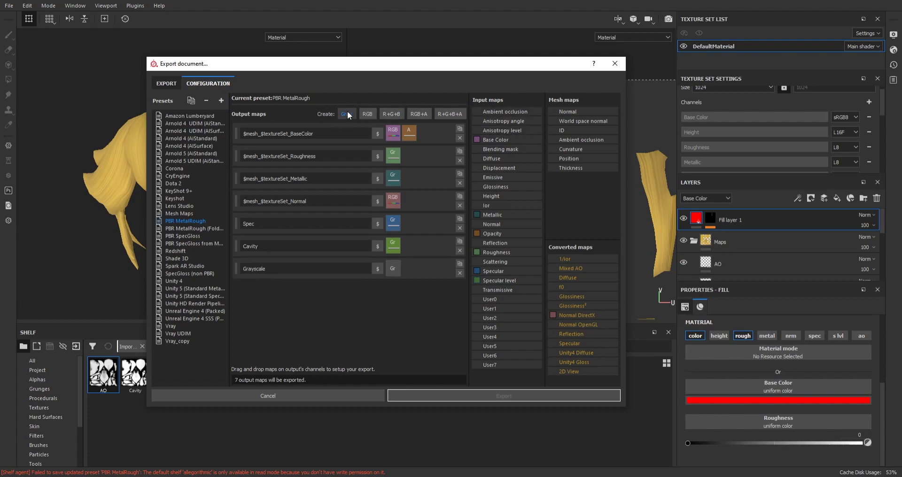
left_click_drag(504, 112, 396, 268)
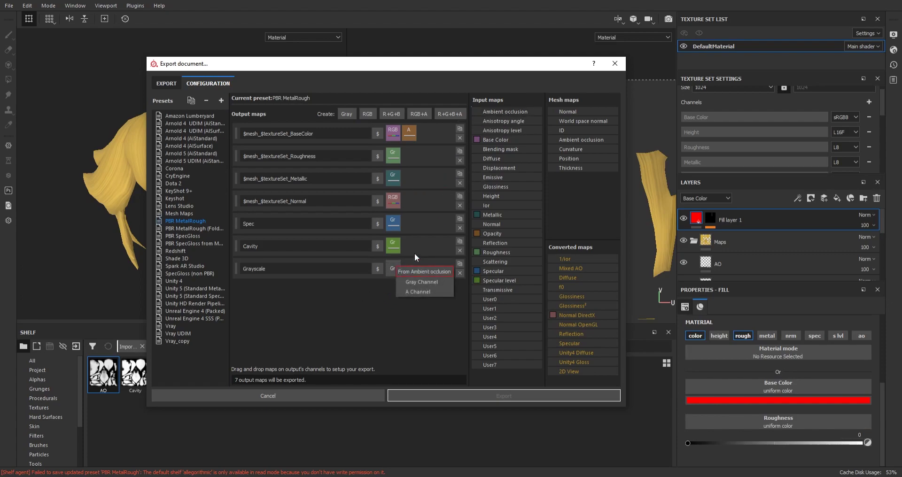
left_click(412, 283)
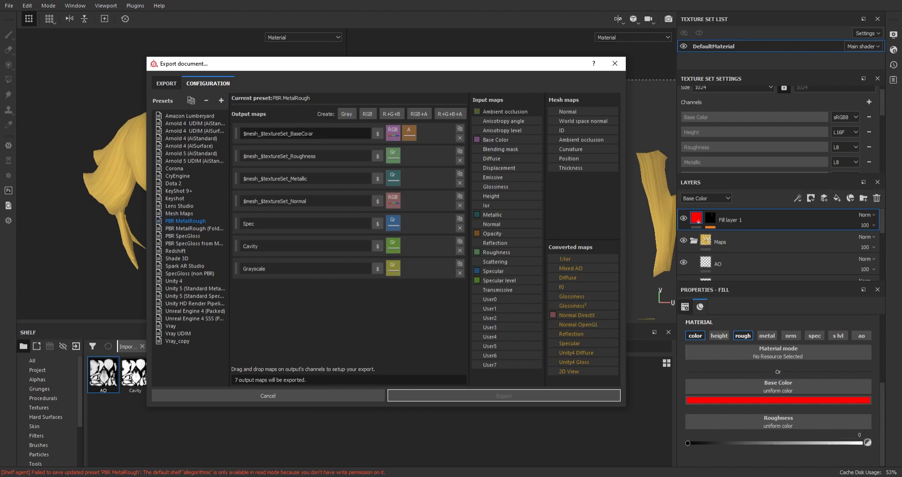
Inspect the BaseColor and Normal suffixes in the output map names
left_click_drag(288, 141, 316, 135)
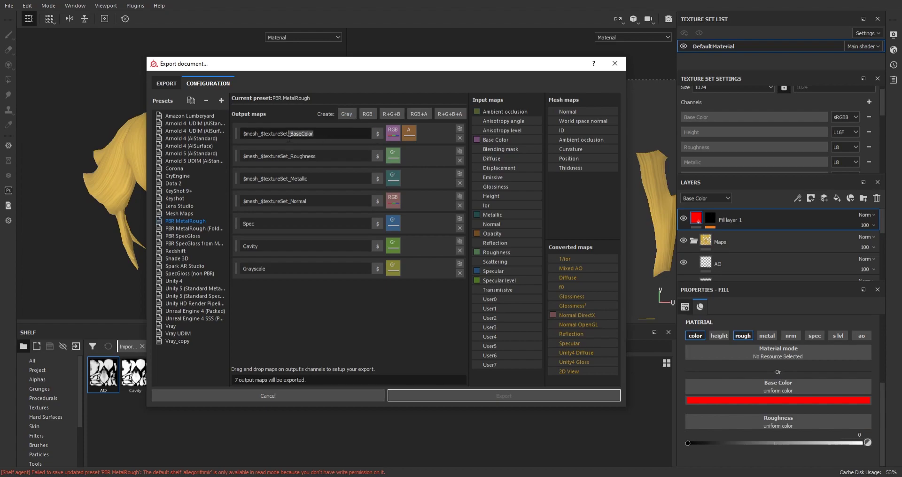
left_click(326, 159)
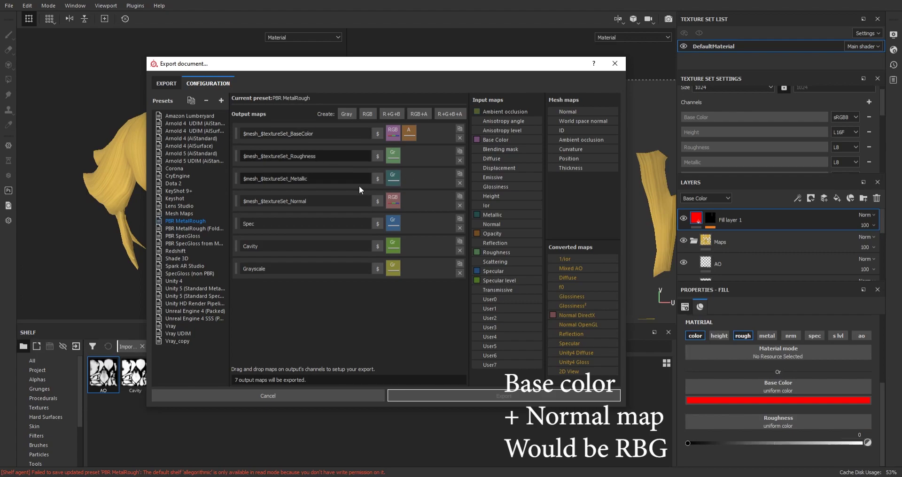
left_click_drag(307, 202, 291, 201)
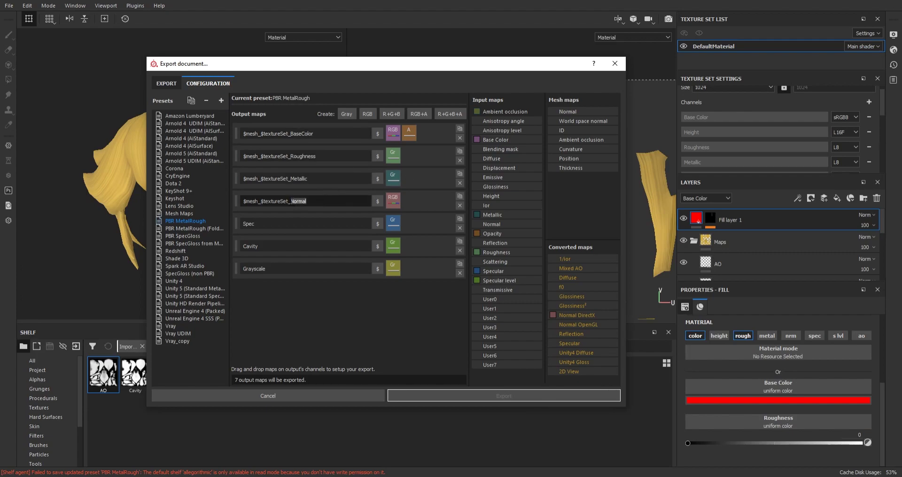
left_click(366, 306)
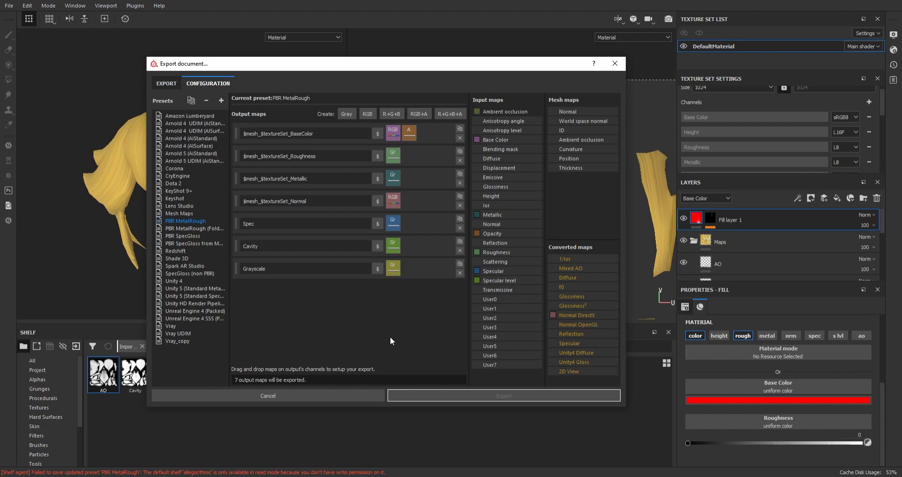
Set the export Config to the PBR MetalRough preset
left_click(168, 84)
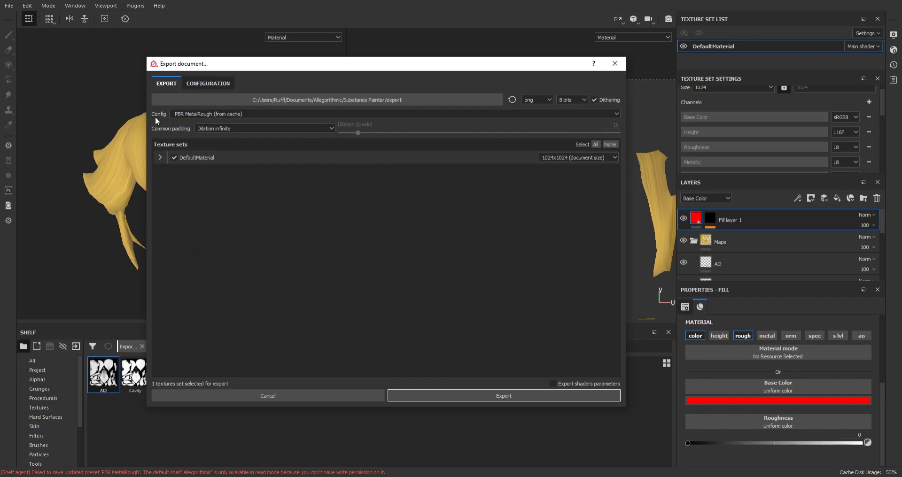
left_click(188, 113)
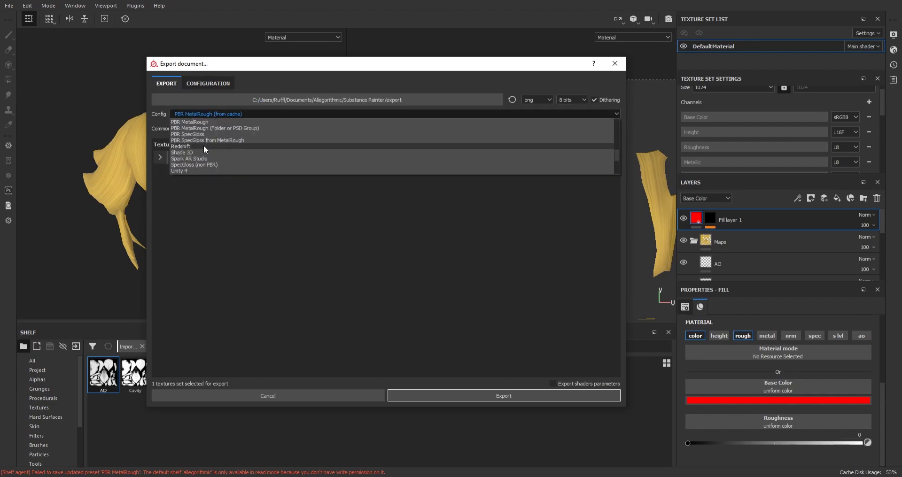
left_click(180, 123)
left_click(203, 85)
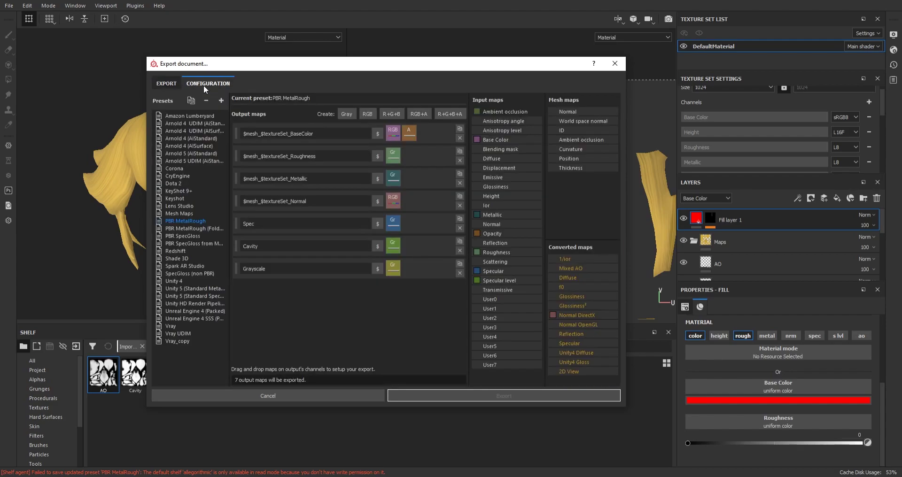
left_click(167, 84)
Choose the Tex_New folder inside Peach_Ponytail as the export destination
left_click(267, 97)
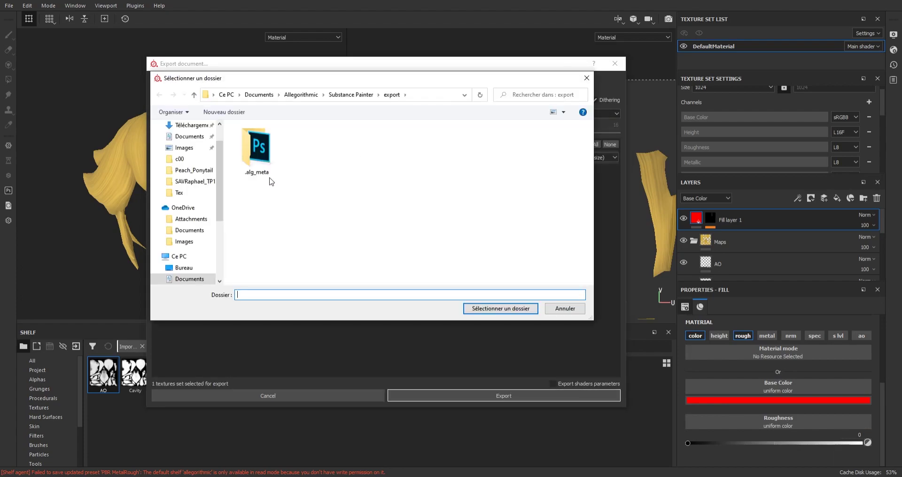
left_click(188, 160)
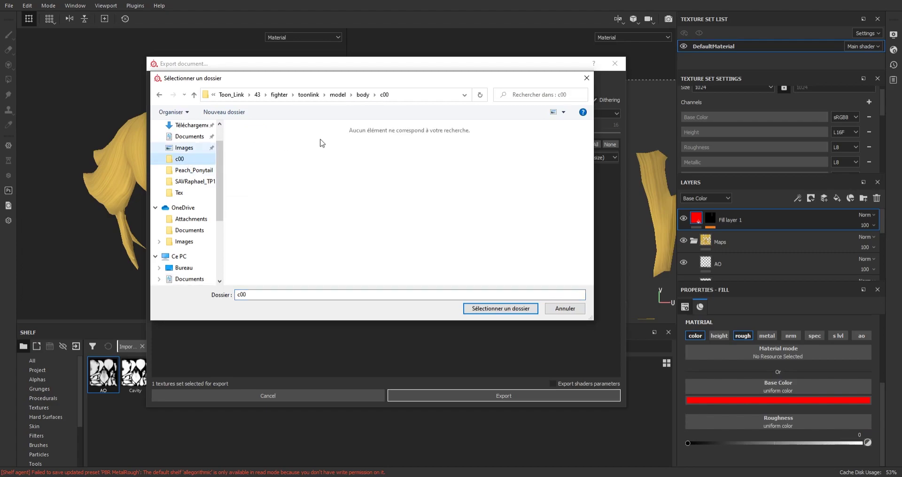
left_click(193, 170)
double_click(303, 153)
left_click(477, 308)
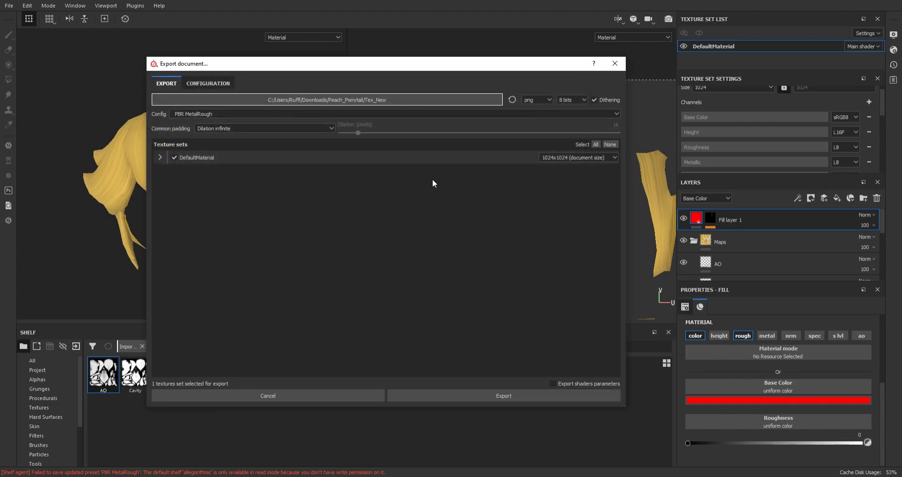
Export the maps as 1024x1024 PNGs and open the output folder
left_click(535, 100)
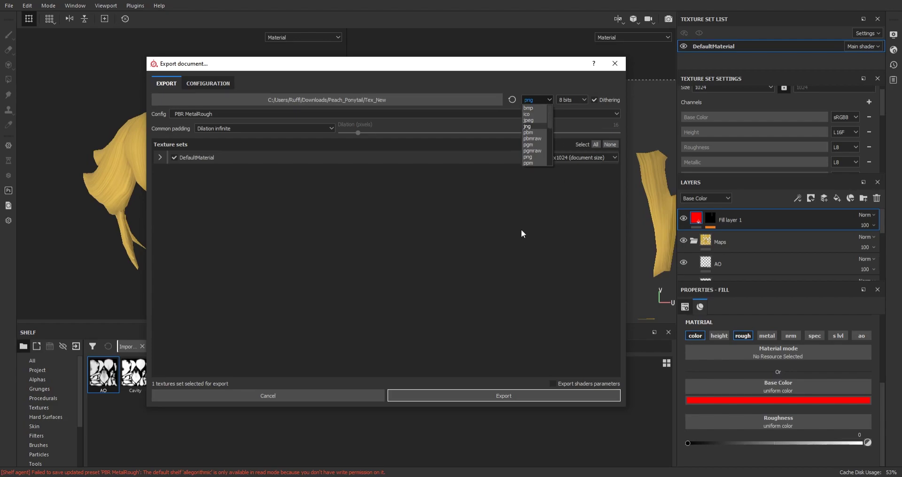
left_click(506, 226)
left_click(564, 159)
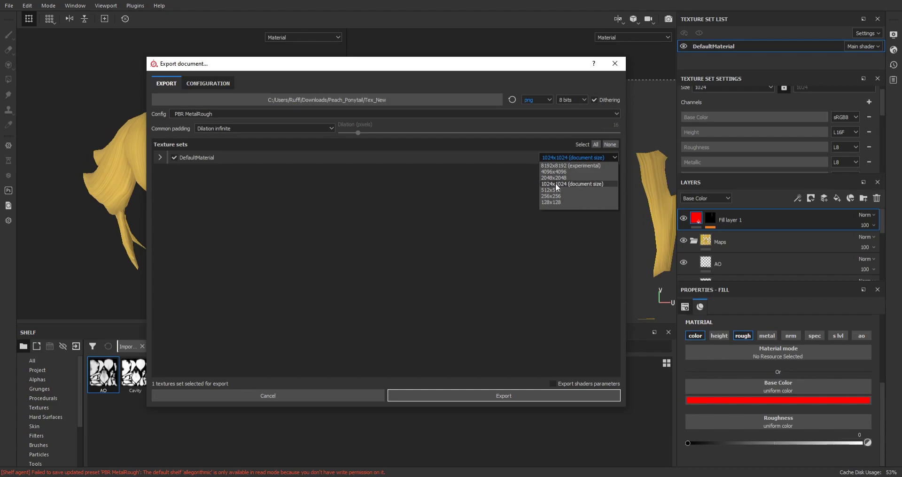
left_click(550, 184)
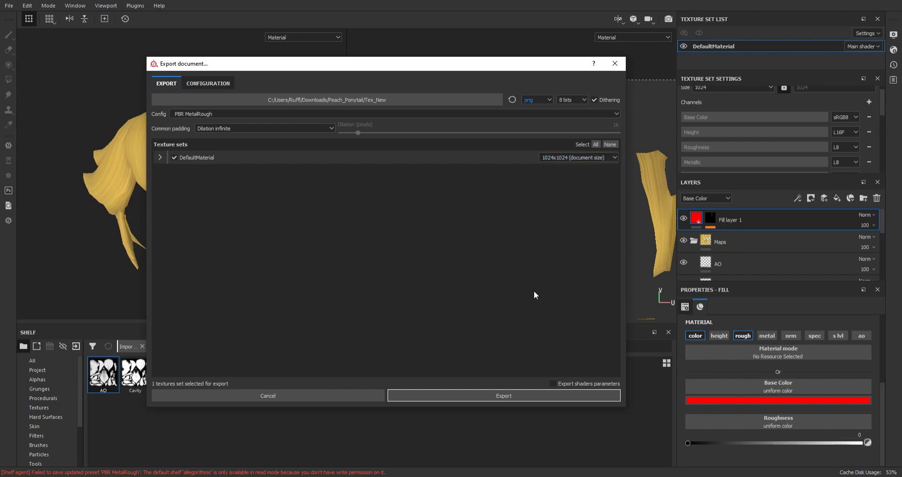
left_click(433, 396)
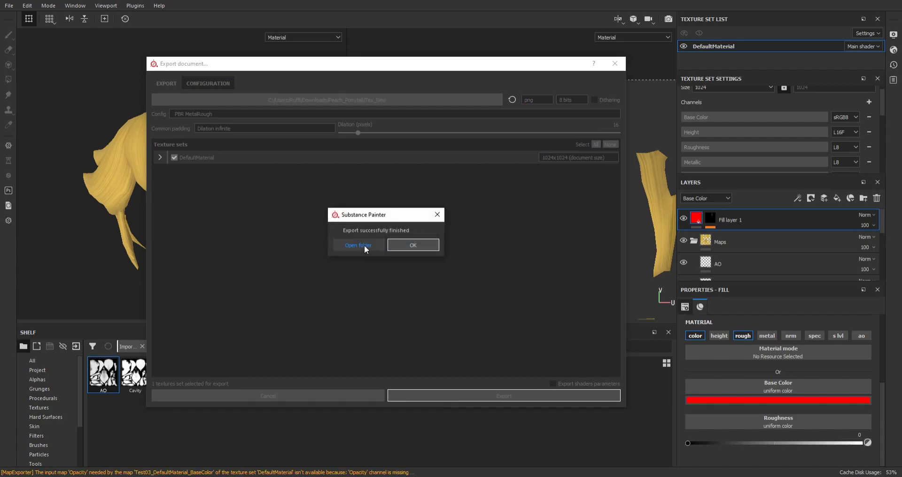
left_click(358, 245)
Open the updated BaseColor PNG in Photoshop to check the red streak
double_click(445, 193)
left_click(473, 181)
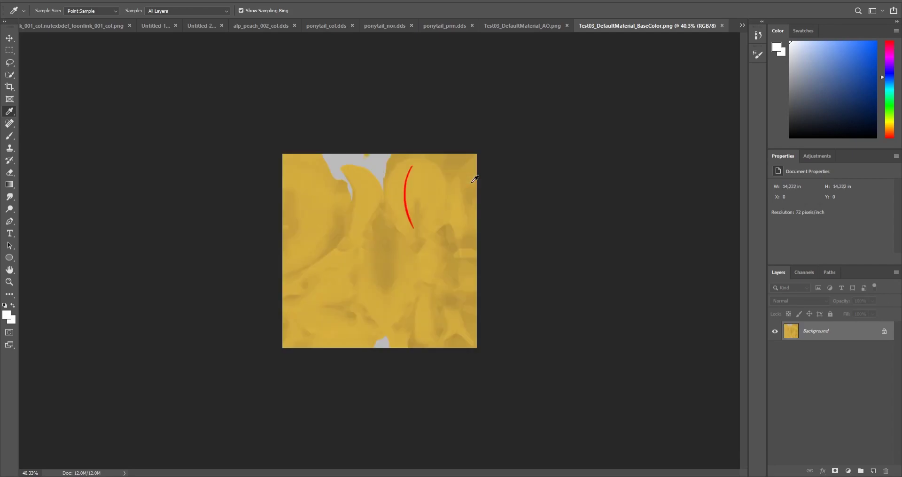
scroll(412, 195, "up", 4, "alt")
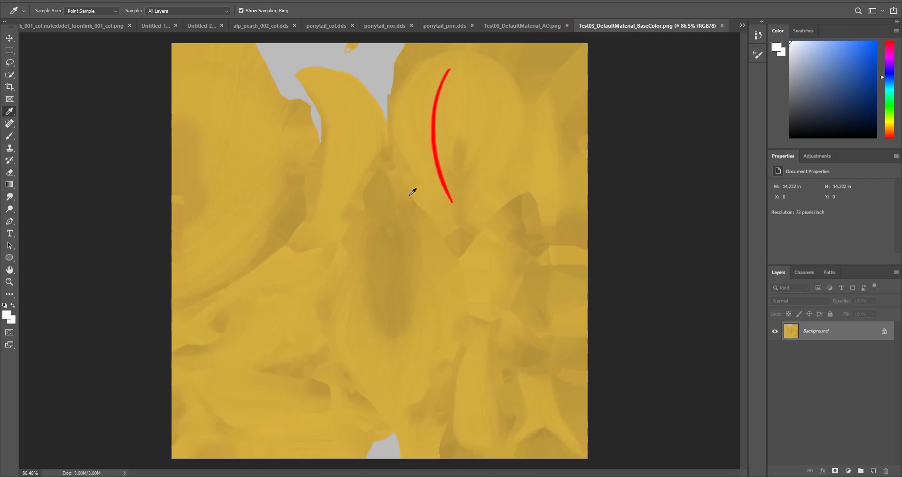
scroll(413, 191, "down", 1, "alt")
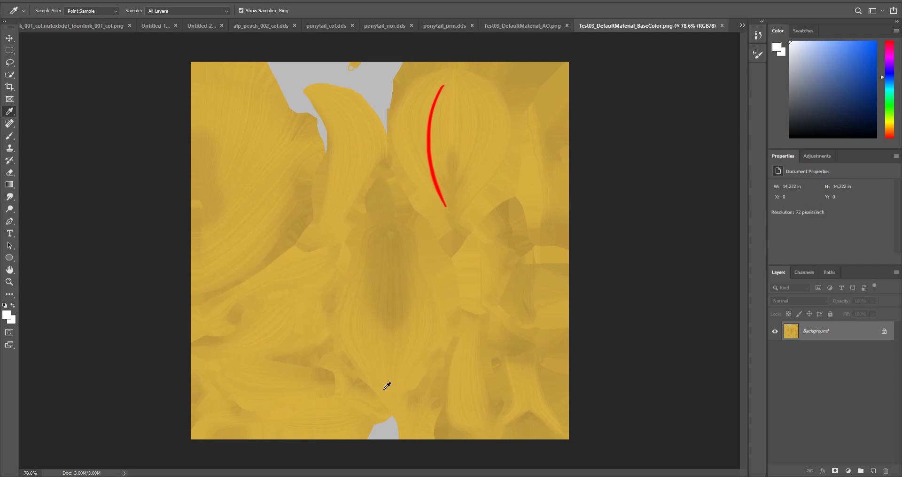
Load Test03_DefaultMaterial_Roughness.png into Photoshop and inspect the black zero-roughness streak
mouse_move(264, 476)
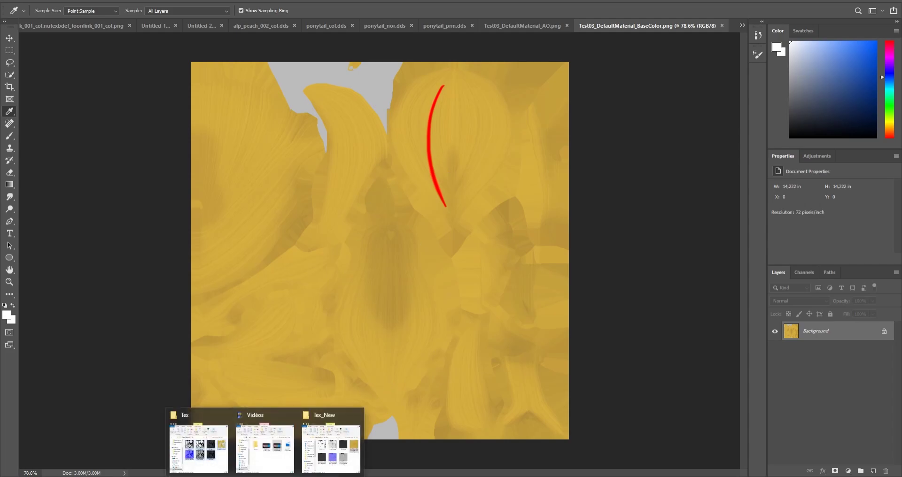
left_click(331, 446)
left_click_drag(445, 181, 576, 22)
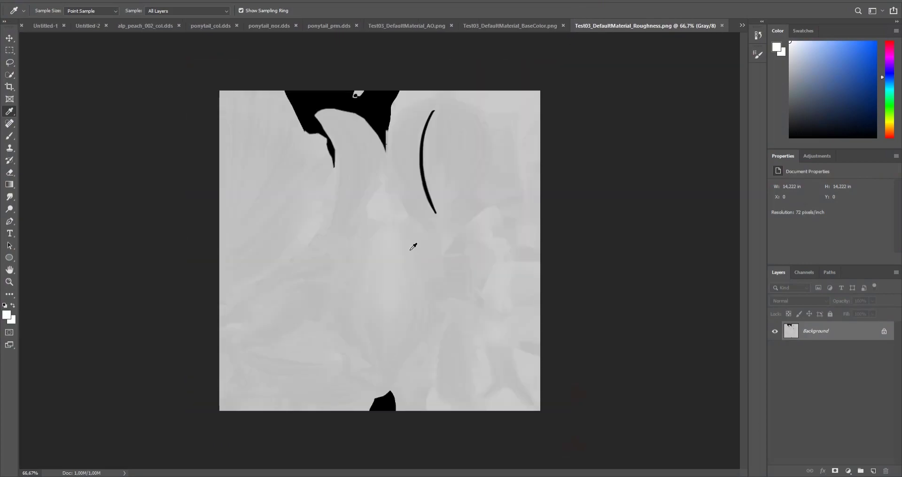
scroll(446, 126, "up", 2, "alt")
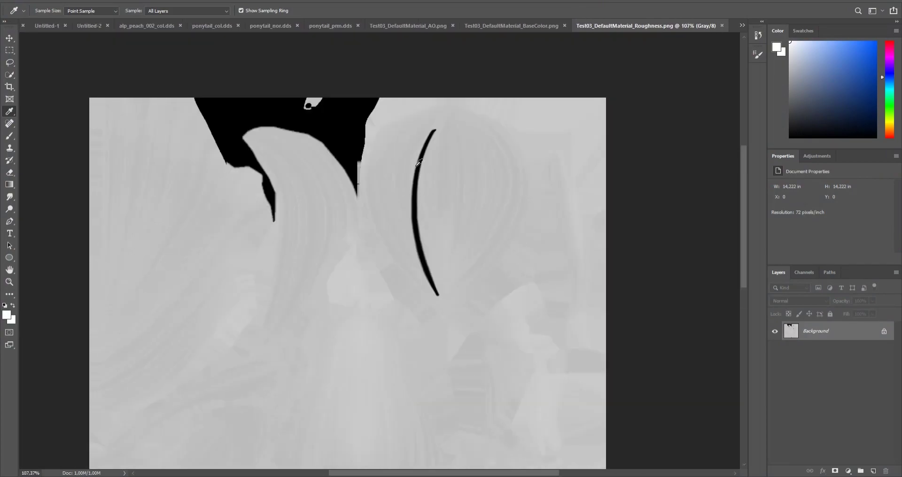
scroll(418, 164, "up", 2, "alt")
scroll(451, 170, "down", 4, "alt")
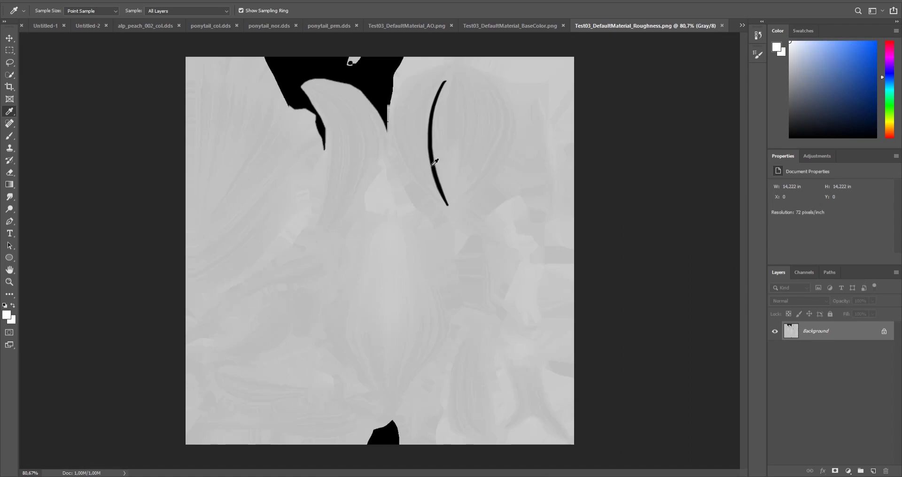
scroll(435, 164, "up", 1, "alt")
scroll(441, 141, "down", 3, "alt")
scroll(439, 155, "up", 1, "alt")
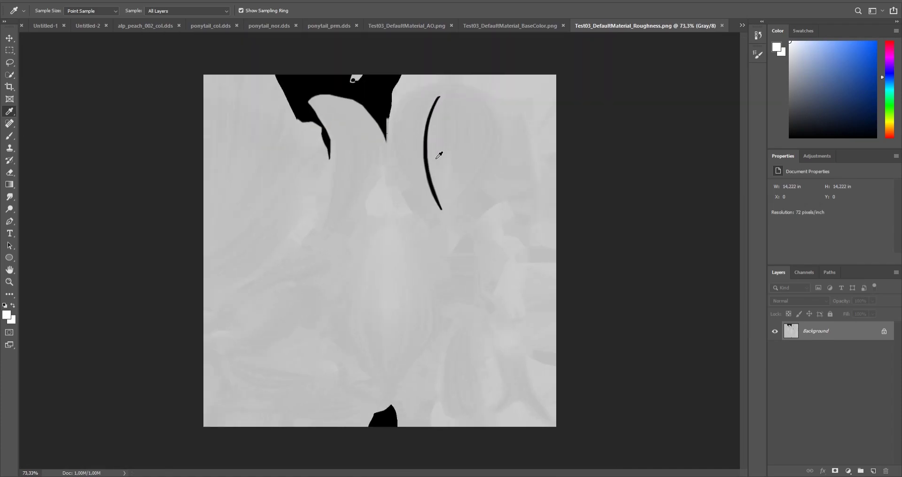